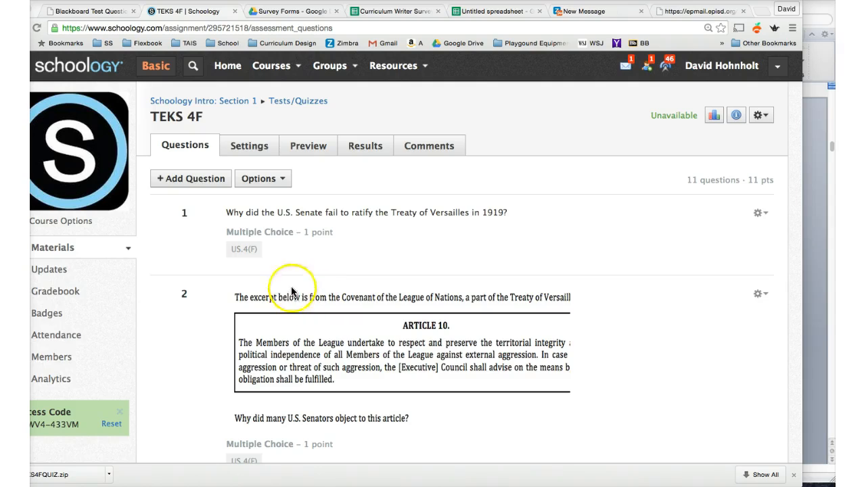
- Open the Schoology Intro: Section 1 course and look through its TEKS 4A to TEKS 4F quizzes
click(243, 106)
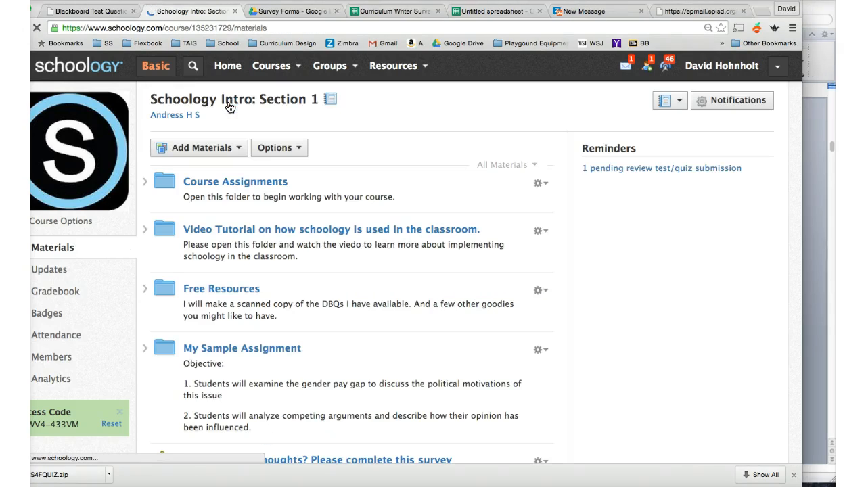
scroll(298, 243, down, 3)
scroll(297, 244, down, 10)
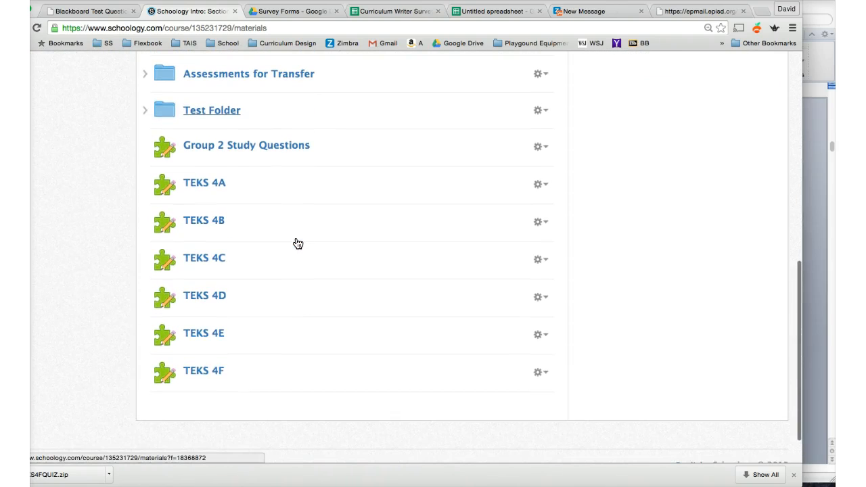
scroll(297, 243, up, 2)
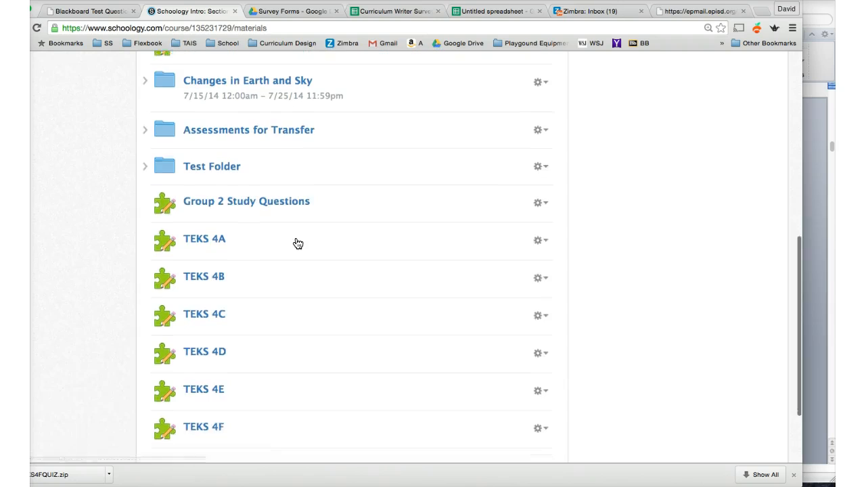
click(215, 223)
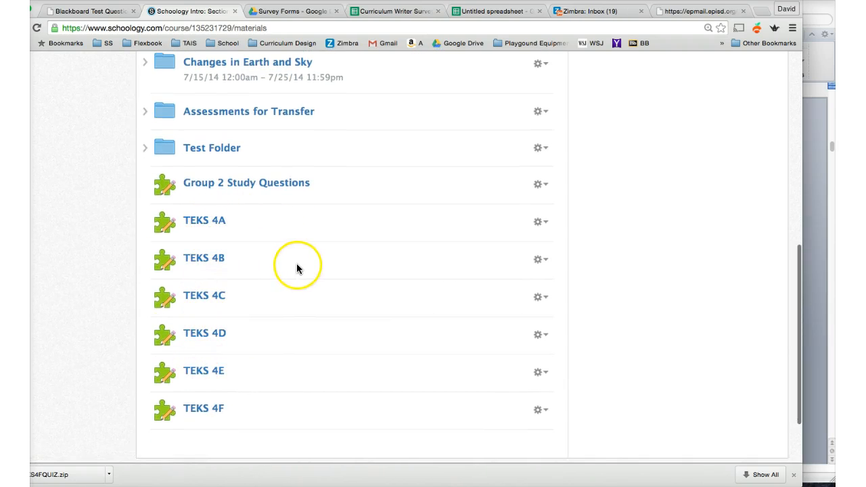
- Switch to Safari and open the EPISD Social Studies group in Schoology
mouse_move(198, 474)
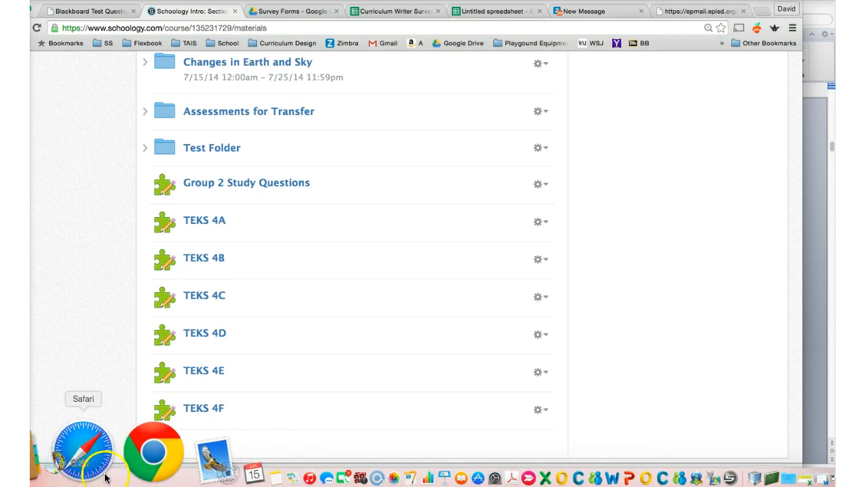
click(101, 477)
click(128, 310)
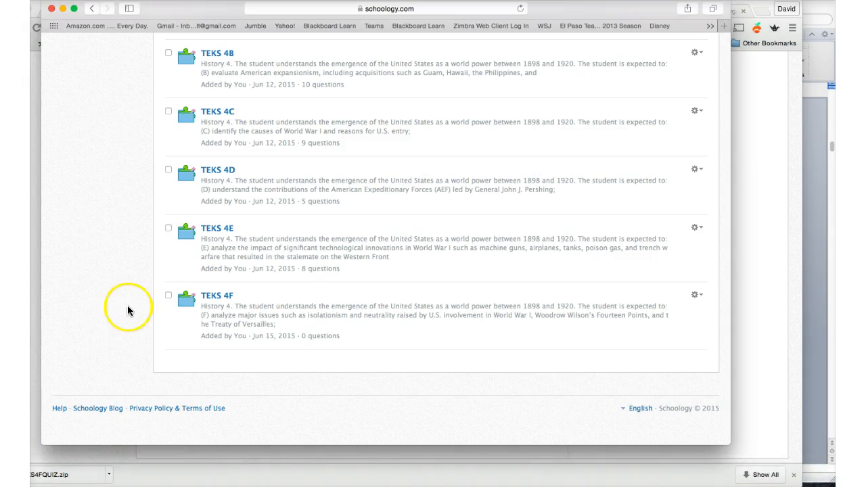
scroll(114, 266, up, 15)
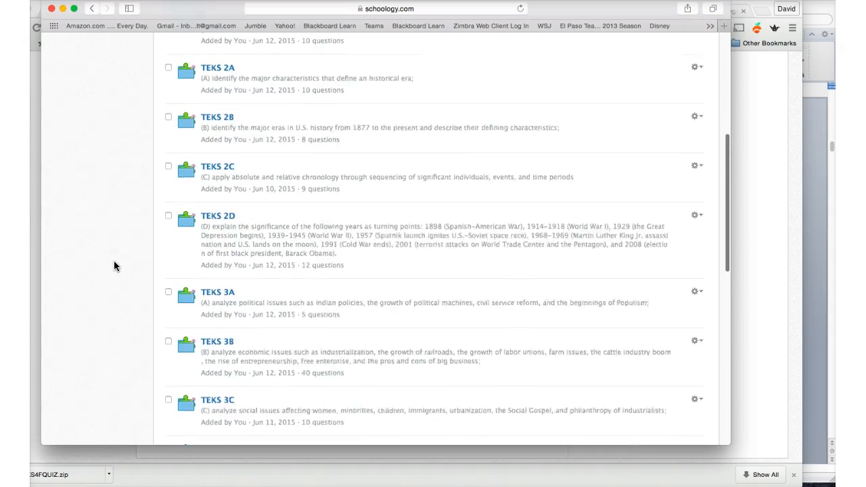
scroll(114, 266, up, 5)
click(266, 98)
click(308, 44)
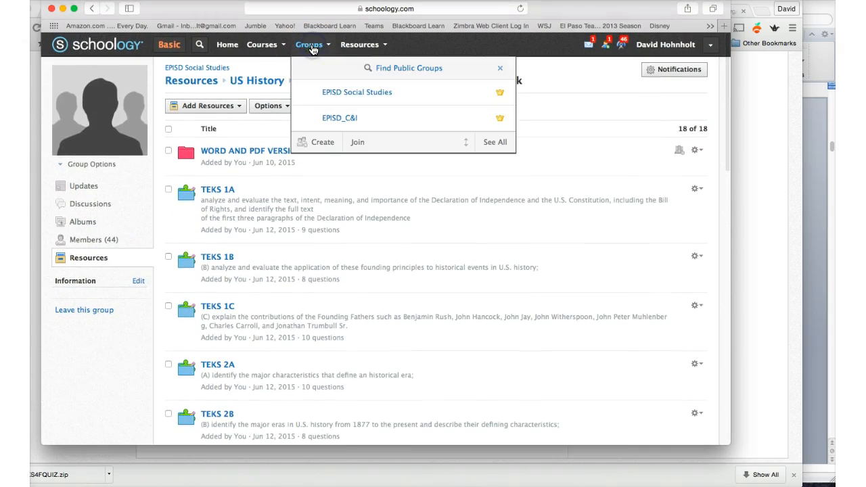
click(340, 96)
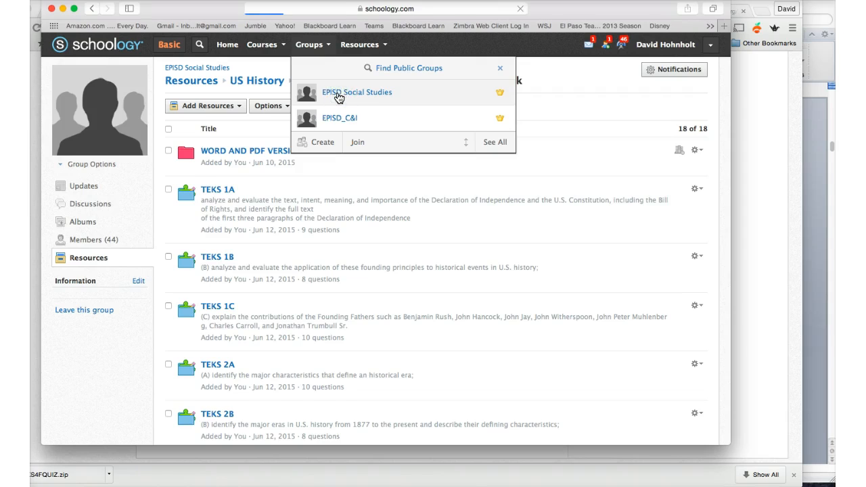
- Open the Jarrett Test Bank folder under US History Testbanks in the group's resources and review its TEKS question banks
click(87, 260)
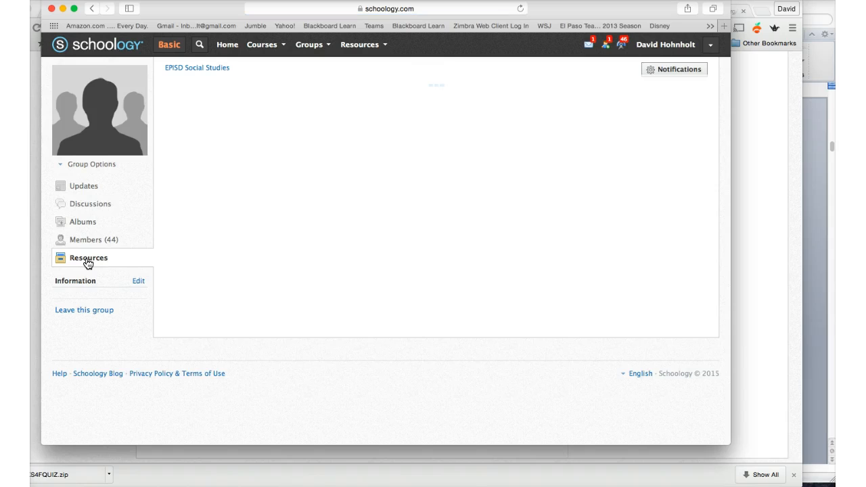
click(216, 188)
click(230, 155)
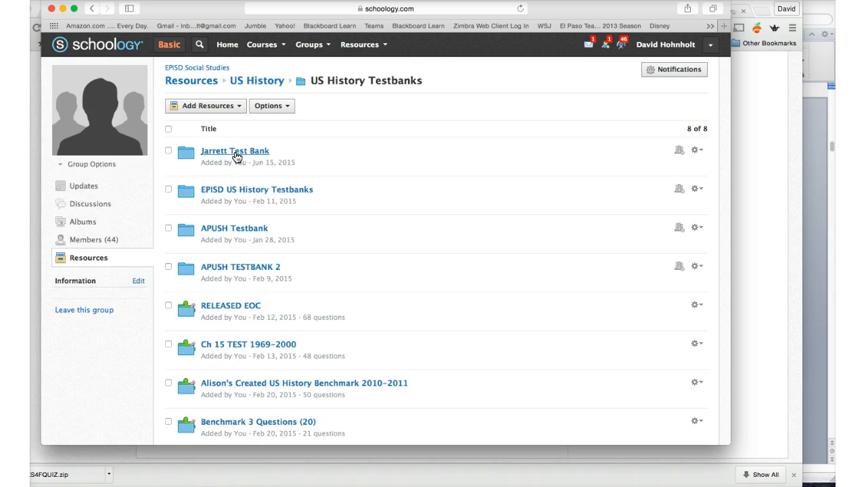
click(236, 156)
scroll(264, 268, down, 1)
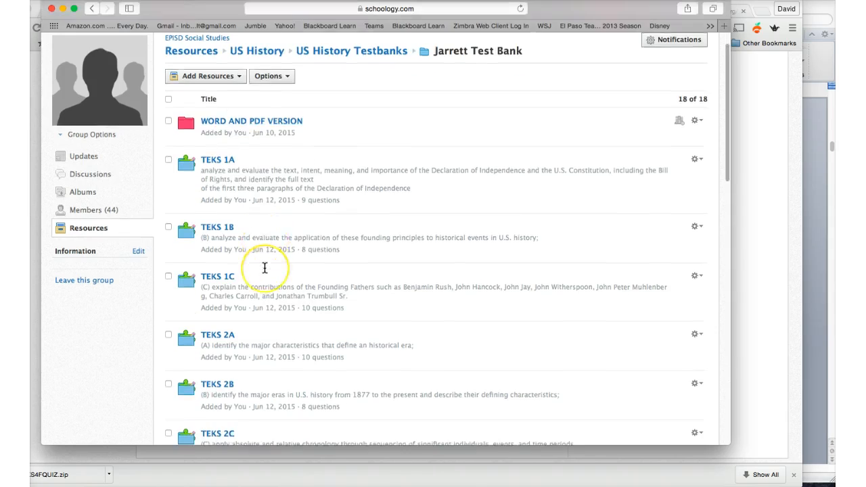
scroll(264, 269, down, 10)
scroll(265, 269, down, 6)
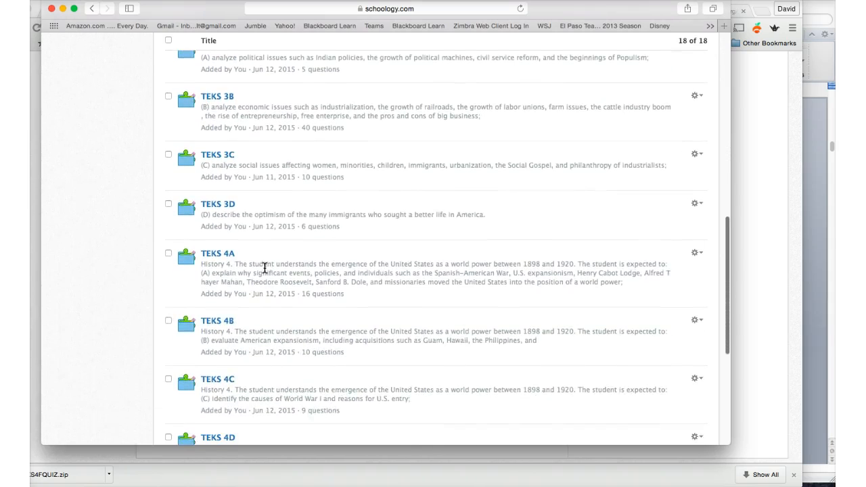
scroll(264, 268, down, 7)
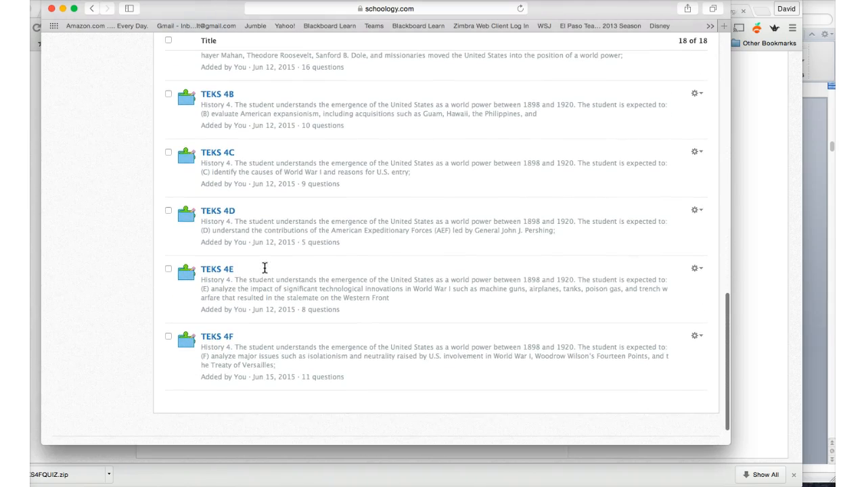
- Copy the History 4(G) standard statement above question 195 from the Word test bank document and return to Safari
click(823, 313)
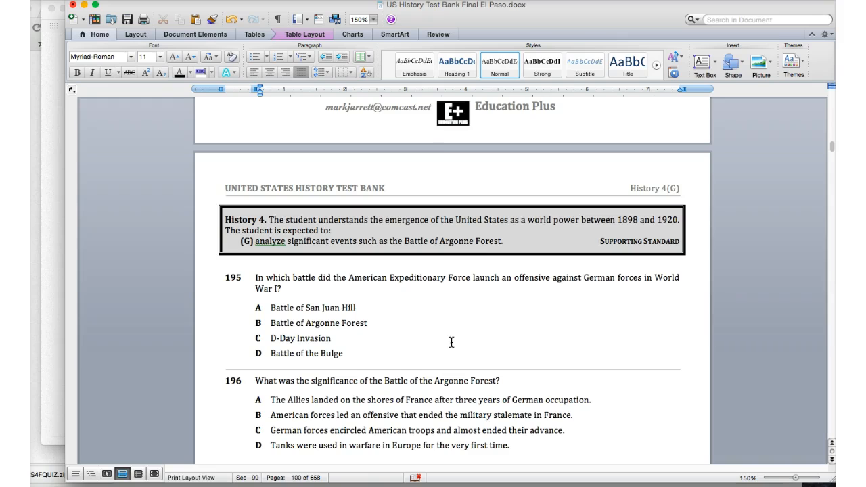
drag(505, 241, 215, 215)
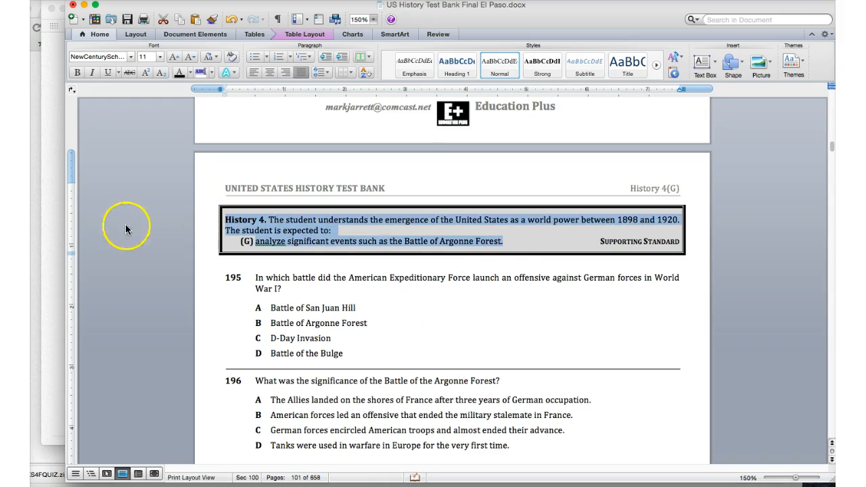
click(52, 267)
- Start a new question bank in the Jarrett Test Bank folder and paste the History 4(G) standard as its description
scroll(225, 181, up, 15)
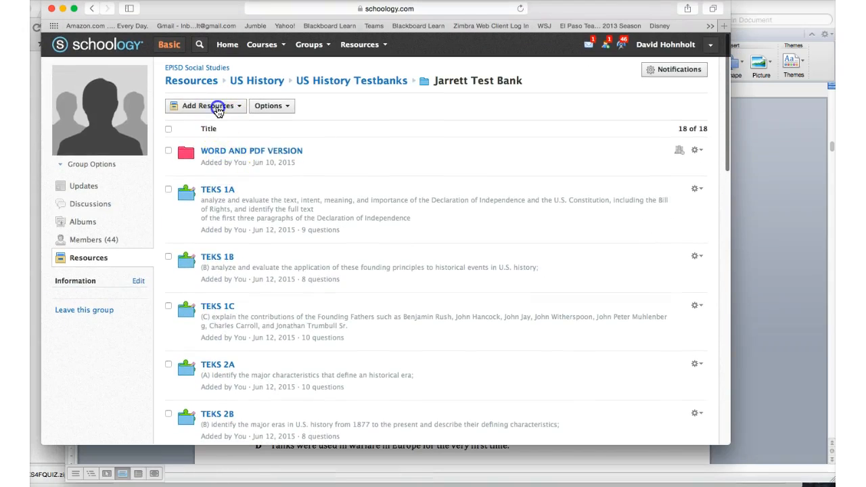
click(207, 106)
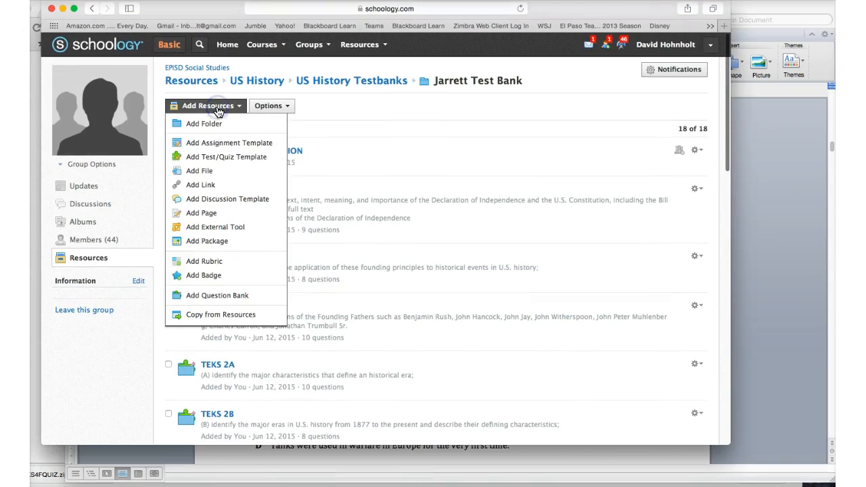
click(214, 297)
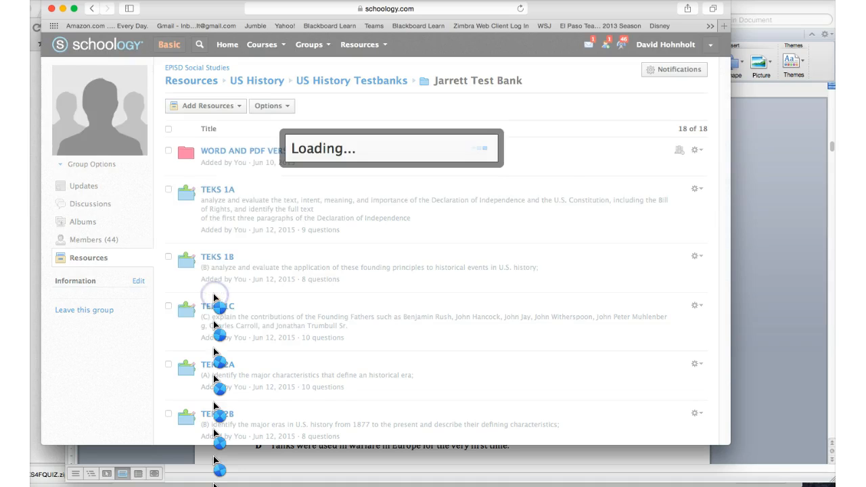
click(316, 170)
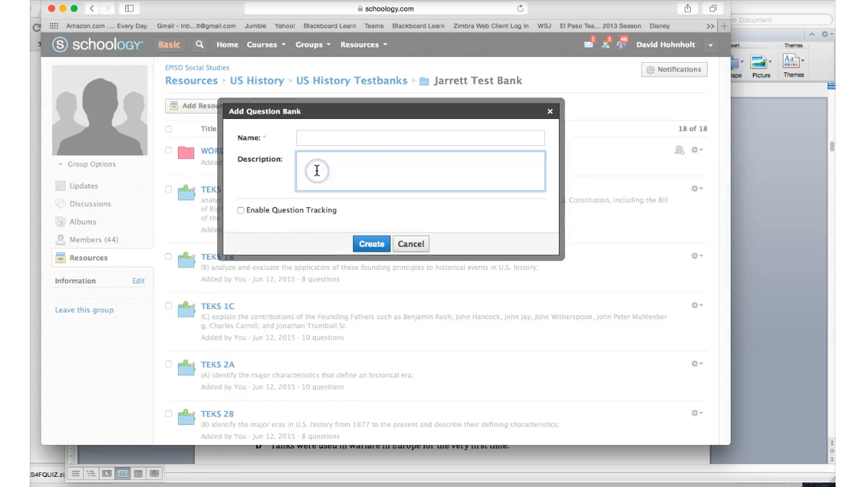
key(super+v)
scroll(315, 166, up, 3)
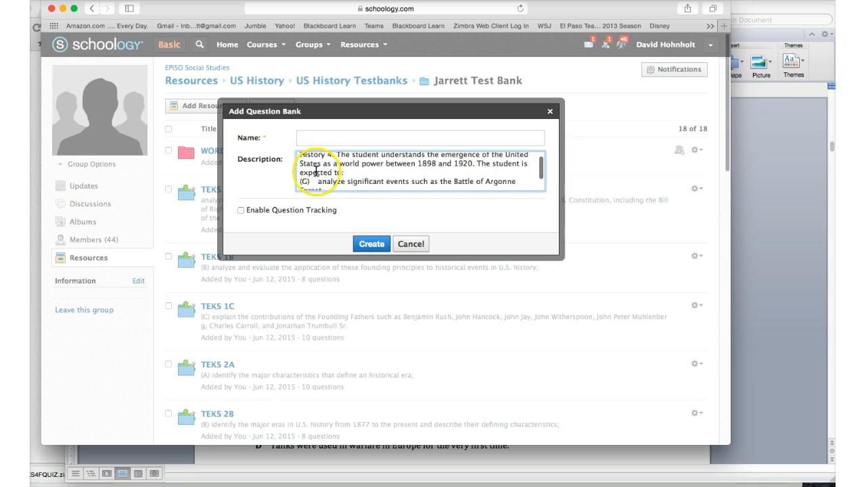
- Name the question bank TEKS 4G, create it and check its entry in the folder's list
click(317, 140)
text(TEKS 4F)
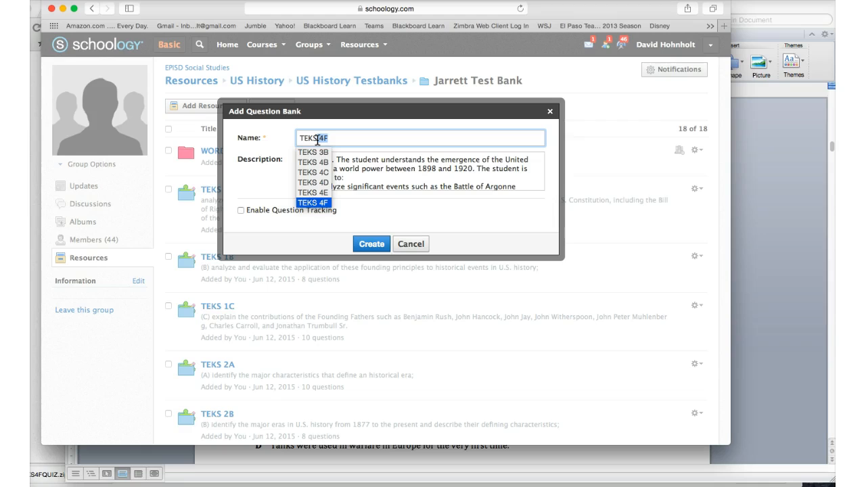
key(Return)
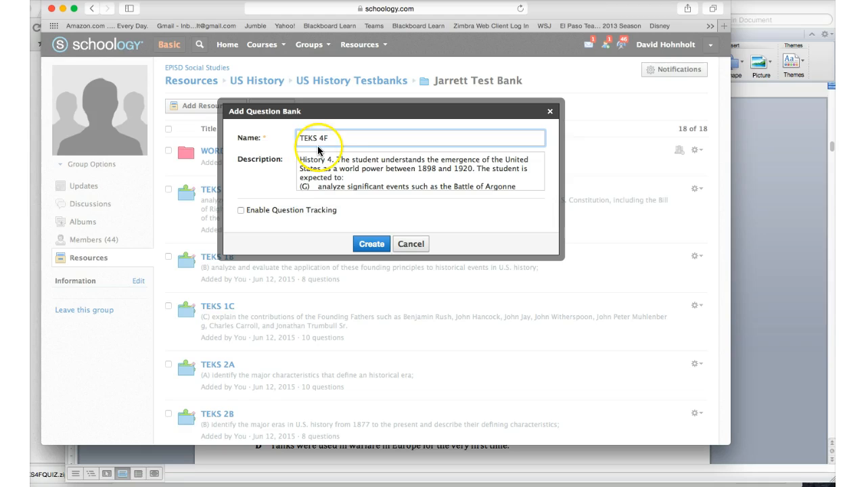
text(C)
click(371, 244)
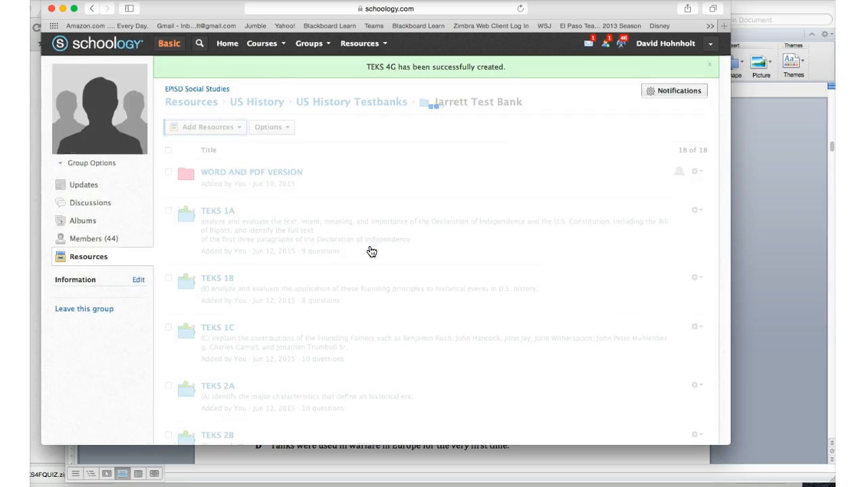
scroll(371, 252, down, 10)
scroll(372, 252, down, 10)
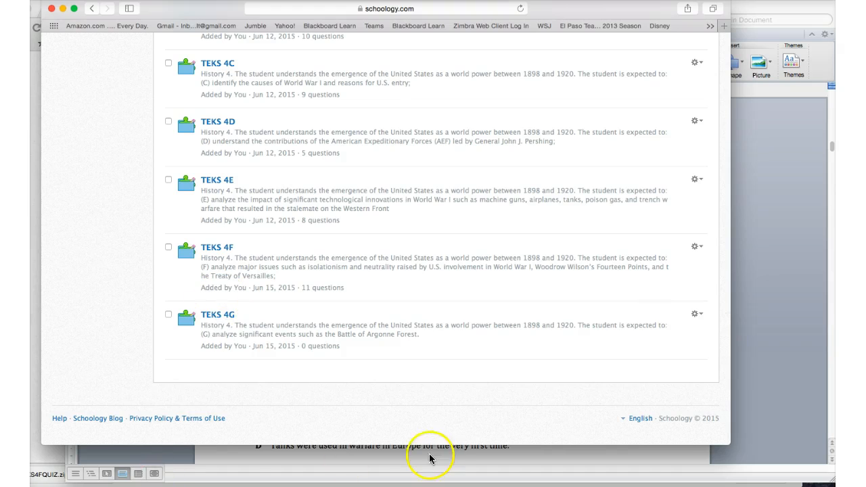
- Switch to Chrome and create a test/quiz named TEKS 4G in the Schoology Intro: Section 1 course
click(766, 390)
mouse_move(180, 484)
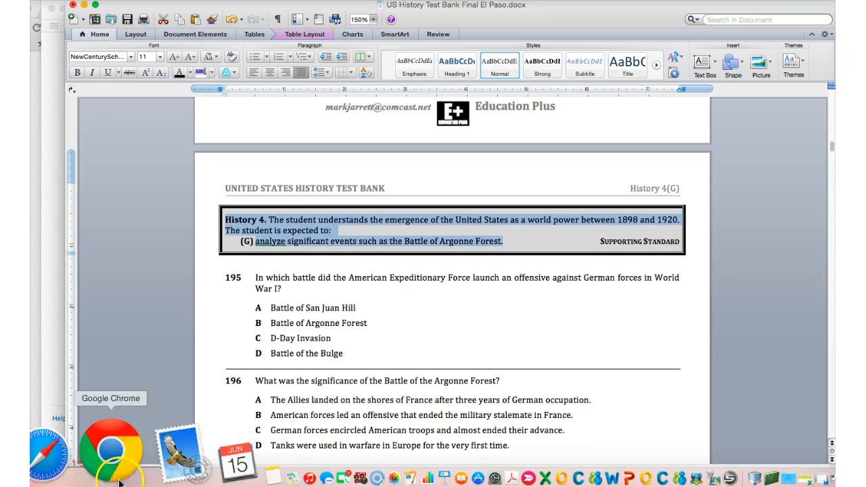
click(118, 481)
scroll(290, 336, down, 2)
scroll(291, 337, up, 5)
scroll(290, 337, up, 5)
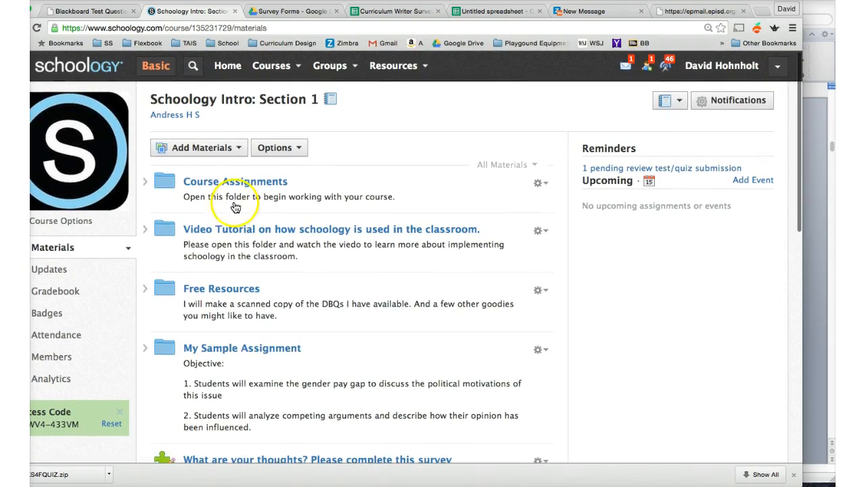
click(201, 150)
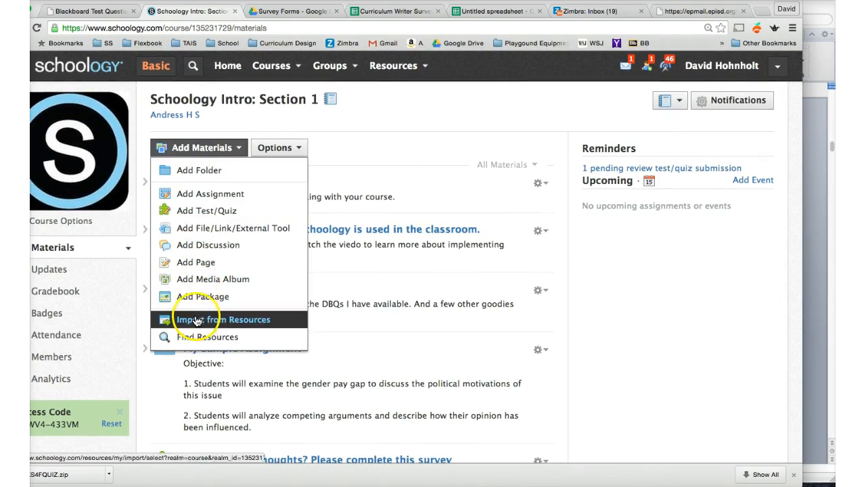
click(208, 214)
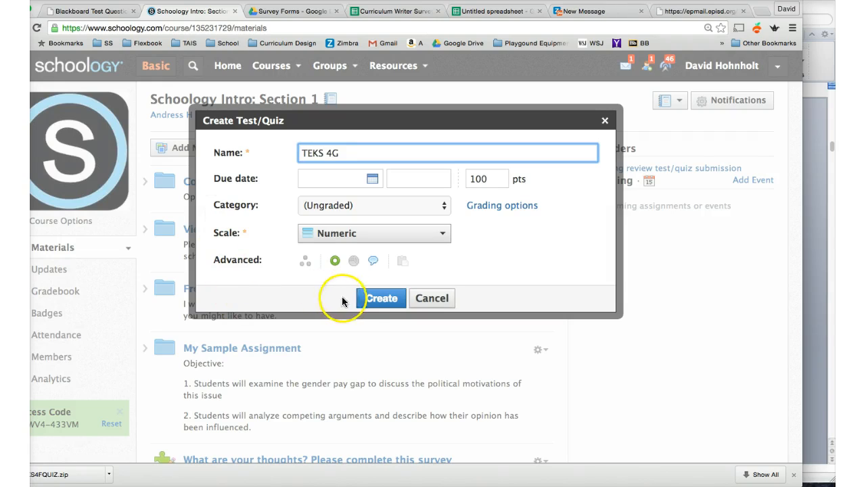
click(385, 299)
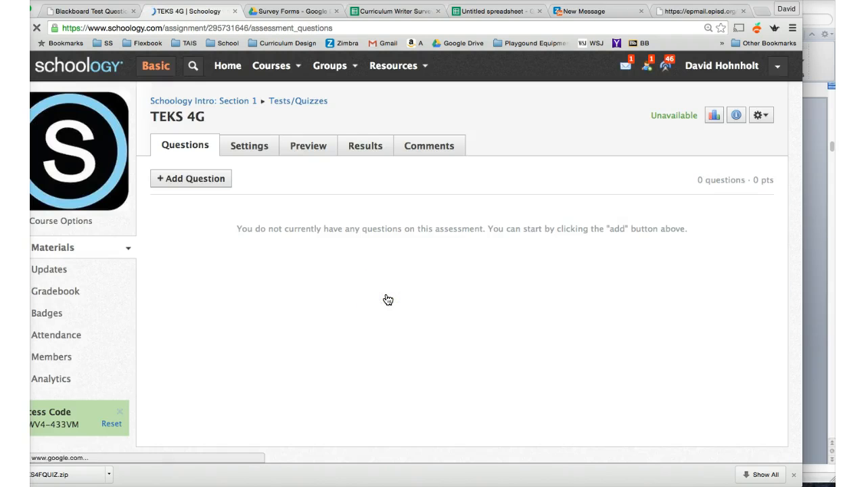
- Switch to the Word test bank document and try to select the History 4(G) questions from question 195 onward
click(821, 315)
scroll(505, 409, down, 3)
scroll(513, 410, down, 3)
scroll(514, 410, up, 3)
click(308, 246)
drag(253, 176, 345, 310)
scroll(322, 274, down, 5)
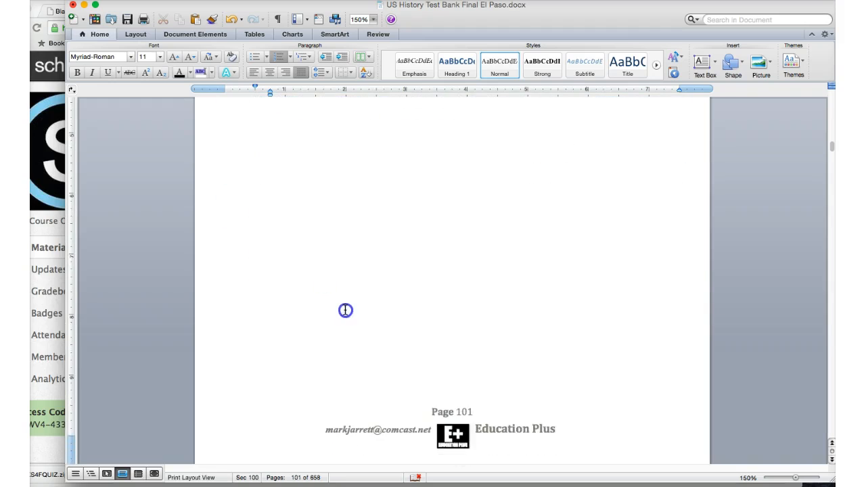
scroll(333, 196, up, 5)
drag(333, 196, 333, 197)
- Select all History 4(G) questions, 195 through 200, in the Word document and switch back to Chrome
scroll(316, 298, down, 20)
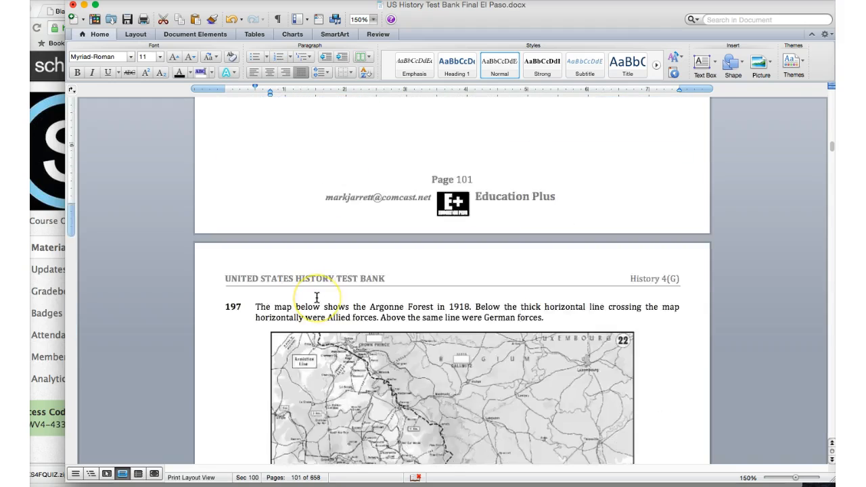
scroll(317, 298, up, 15)
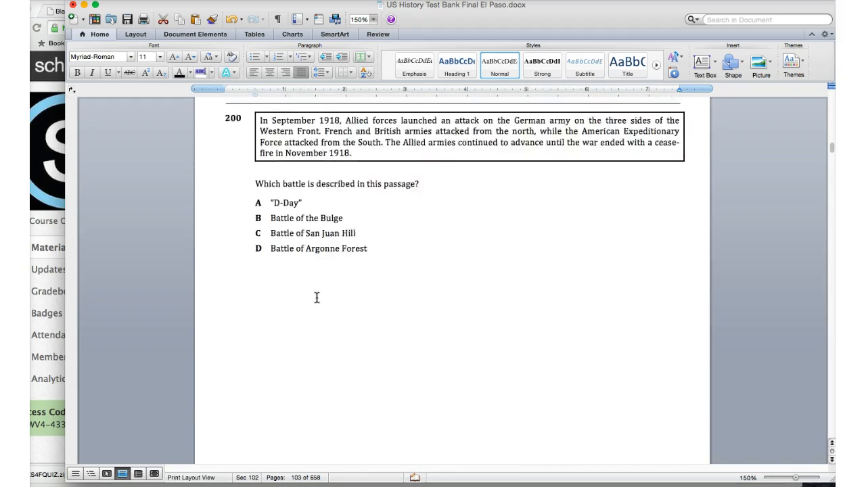
drag(371, 309, 255, 104)
drag(235, 293, 222, 377)
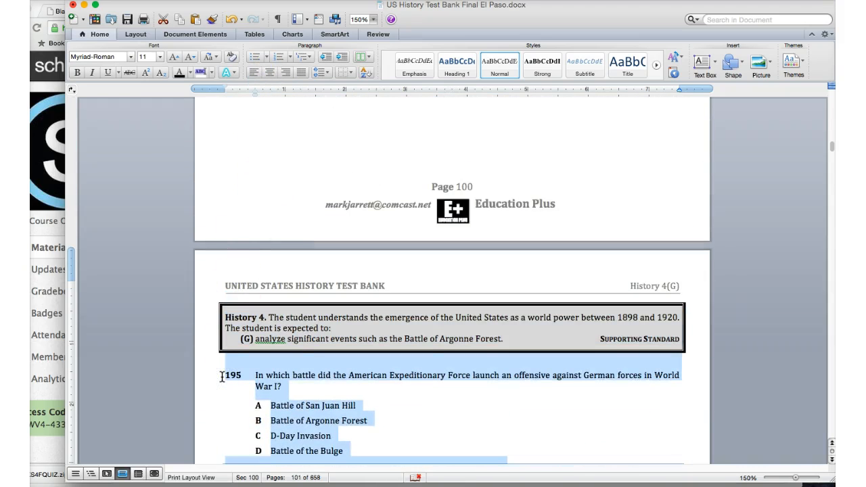
click(44, 383)
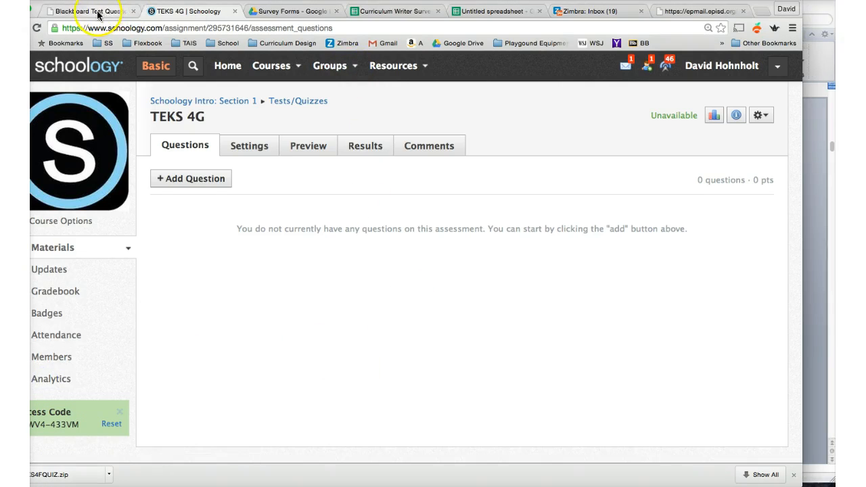
- Switch to the Blackboard Test Question Generator, clear its old questions and name the quiz TEKS 4G QUIZ
click(104, 14)
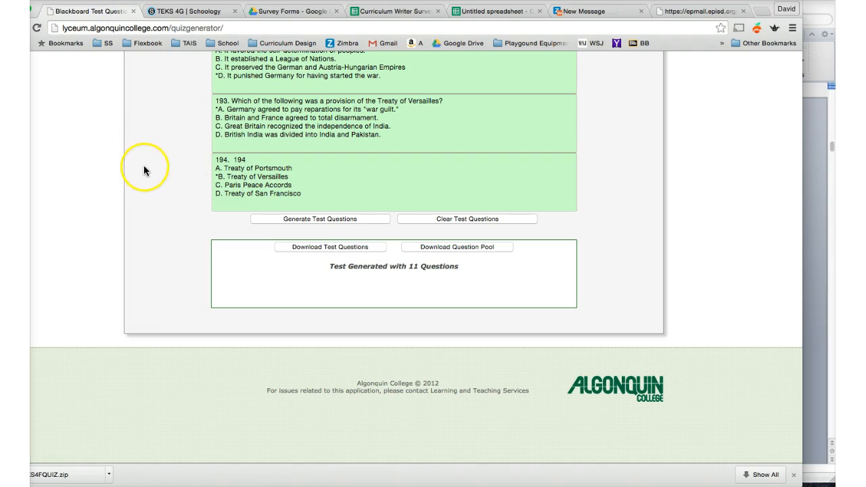
scroll(144, 165, up, 5)
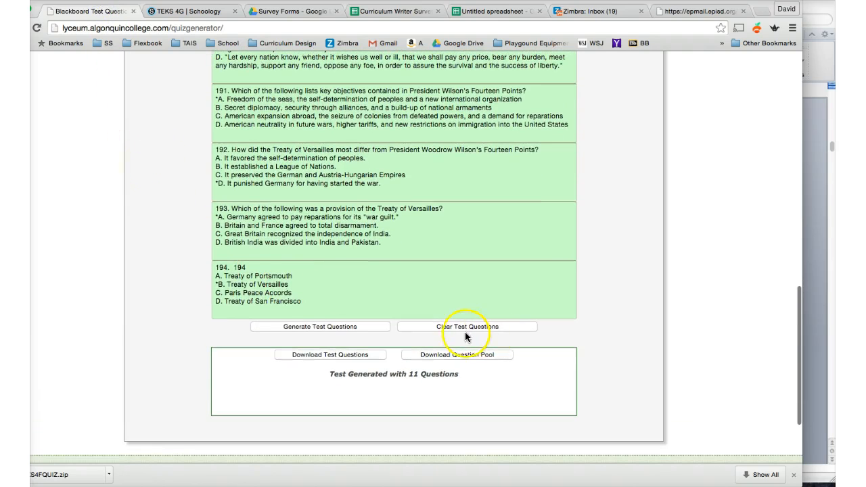
click(464, 327)
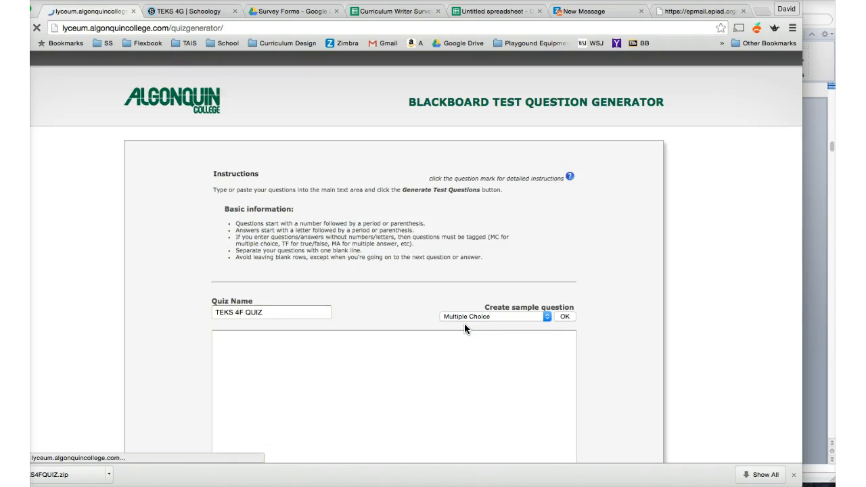
click(248, 313)
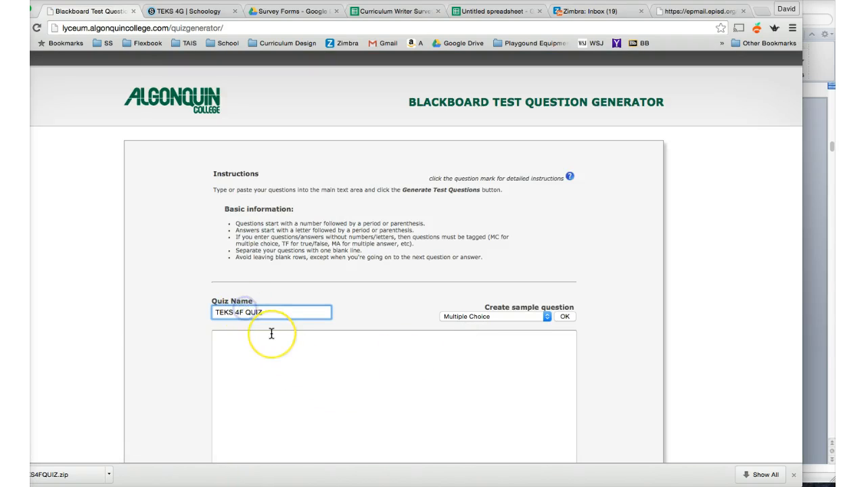
text(G)
- Paste the copied questions 195 through 200 into the generator's question area
scroll(274, 406, down, 2)
click(280, 357)
key(super+v)
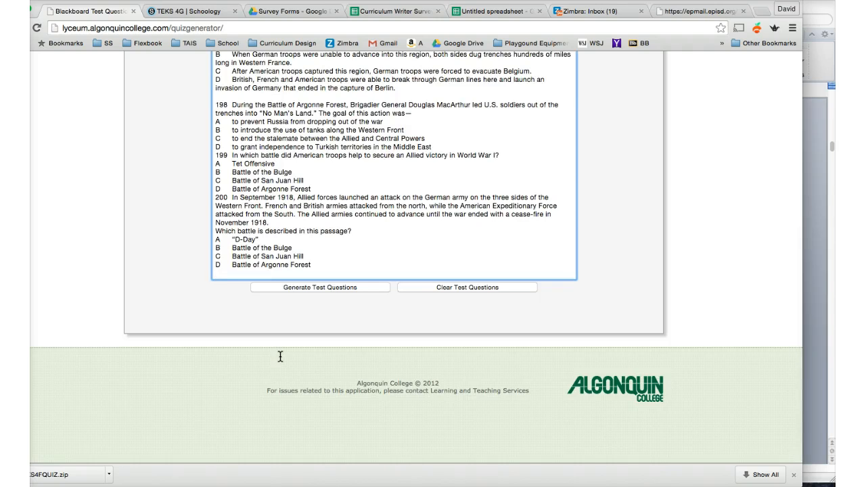
scroll(315, 211, up, 10)
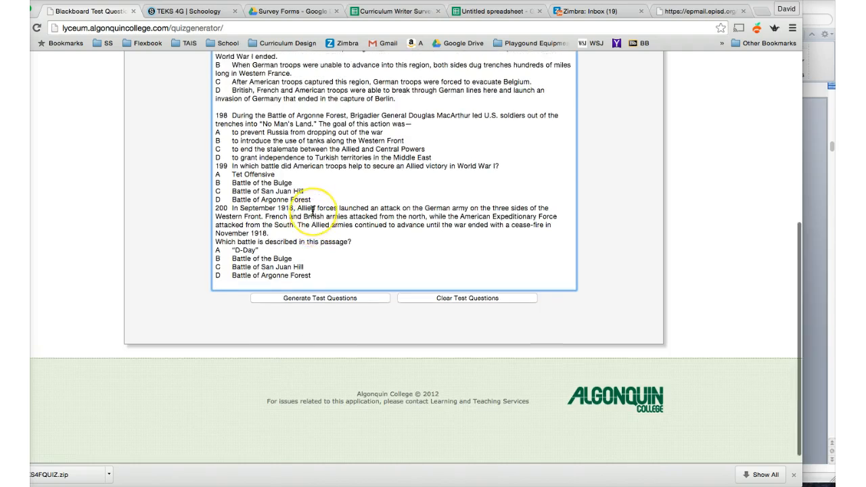
- Add periods after the numbers and answer letters of questions 195 to 198, with a blank line between 195 and 196
click(282, 349)
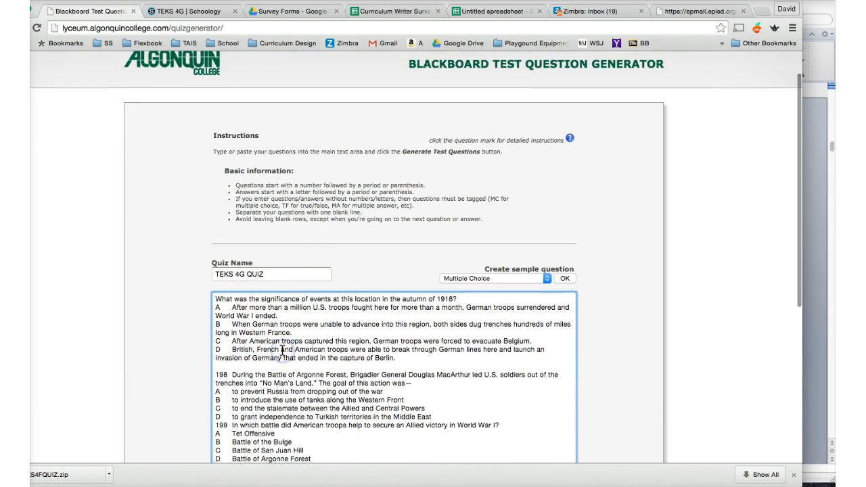
scroll(282, 349, up, 4)
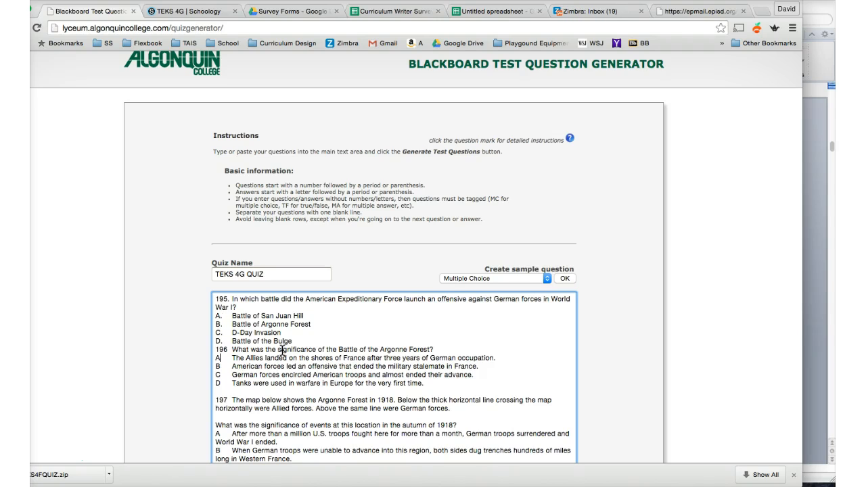
click(301, 338)
key(Return)
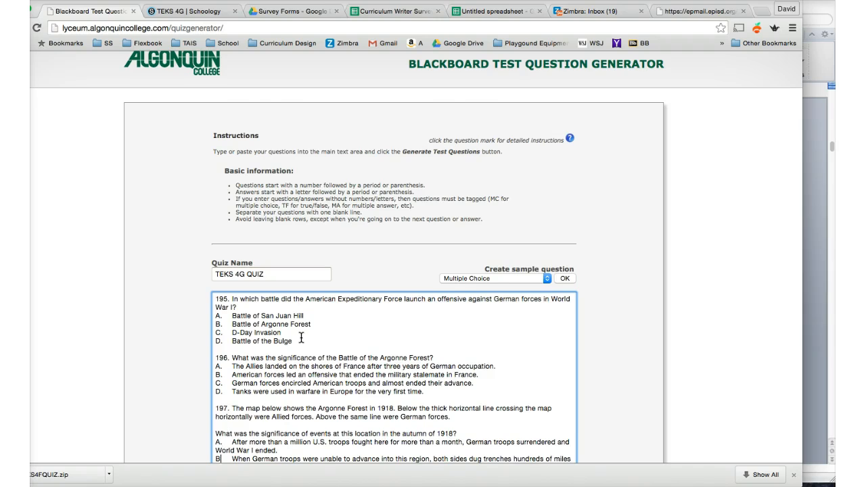
text(.)
key(Down)
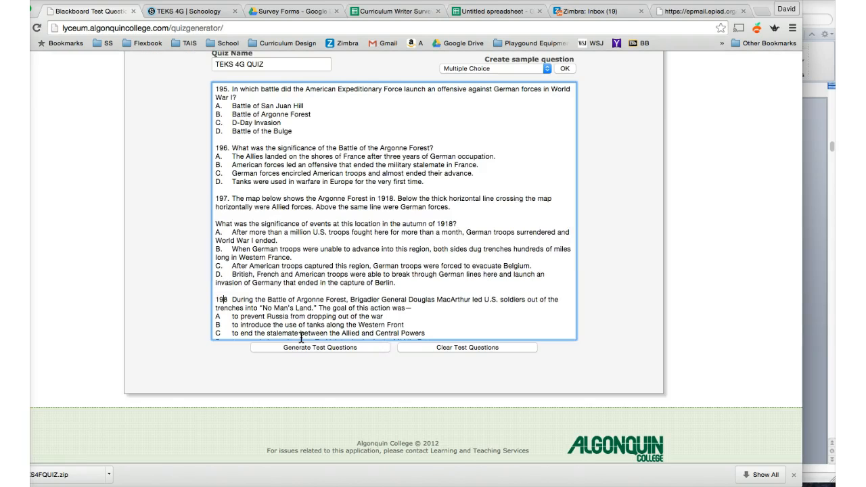
text(.)
key(Down)
key(Down)
key(Down)
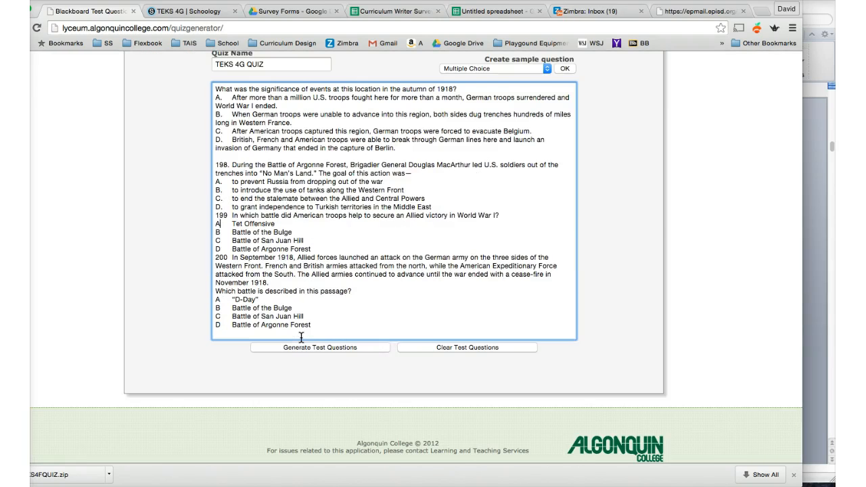
- Separate questions 199 and 200 with blank lines and add periods after their numbers and answer letters
click(447, 206)
key(Return)
click(230, 223)
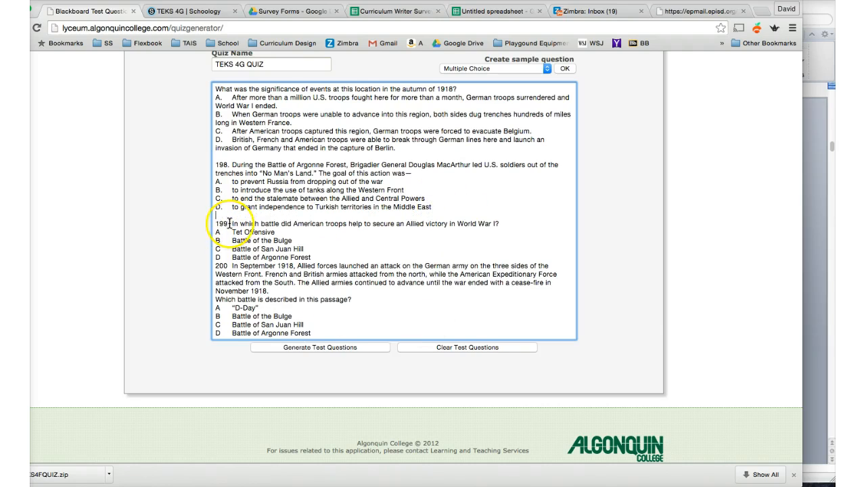
click(318, 258)
key(Return)
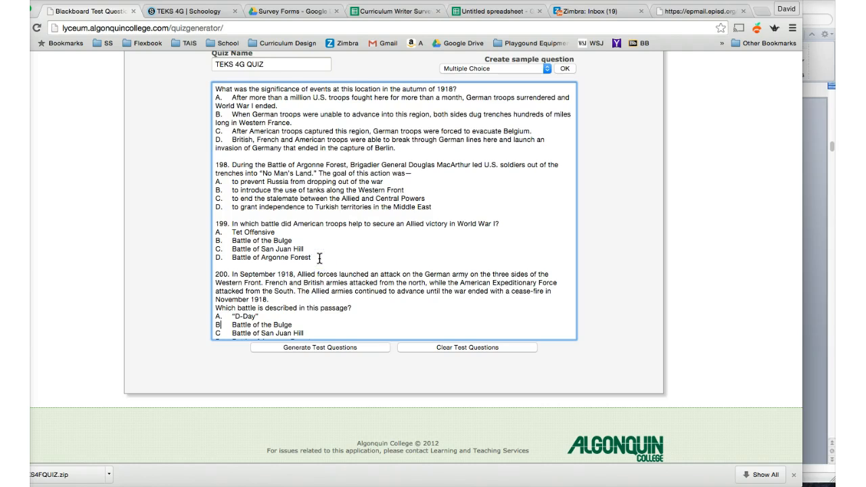
text(.)
key(Down)
text(.)
key(Down)
key(Down)
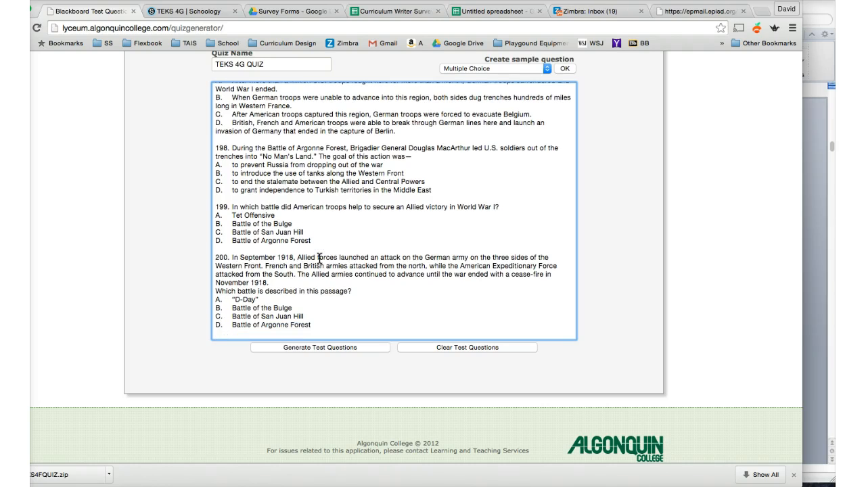
- Mark the correct answers with asterisks: 195 B, 196 B, 197 A, 198 C, 199 D and 200 D
scroll(328, 164, up, 2)
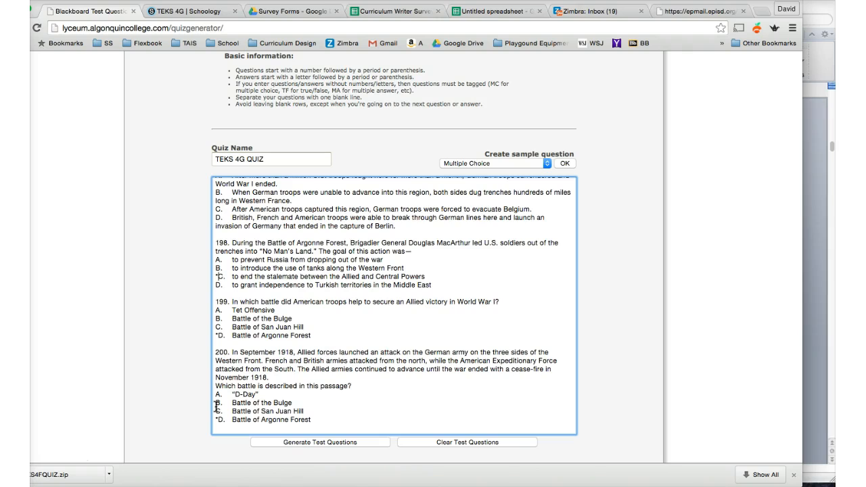
scroll(217, 406, up, 4)
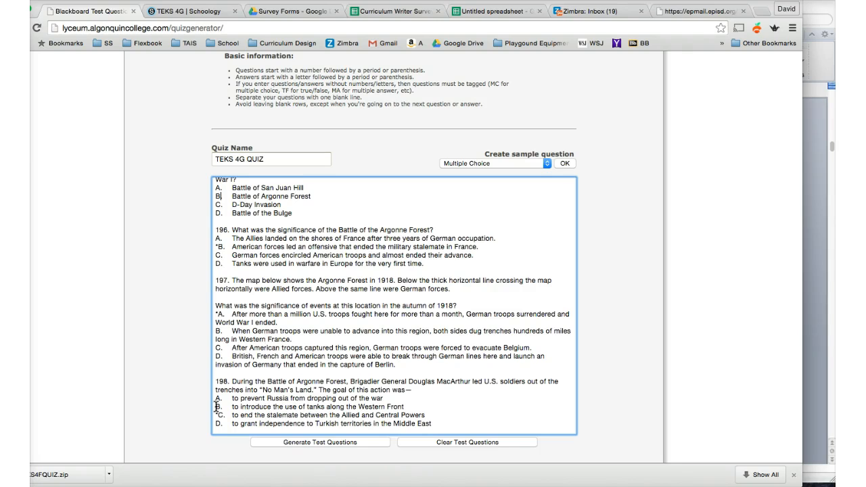
scroll(217, 406, up, 1)
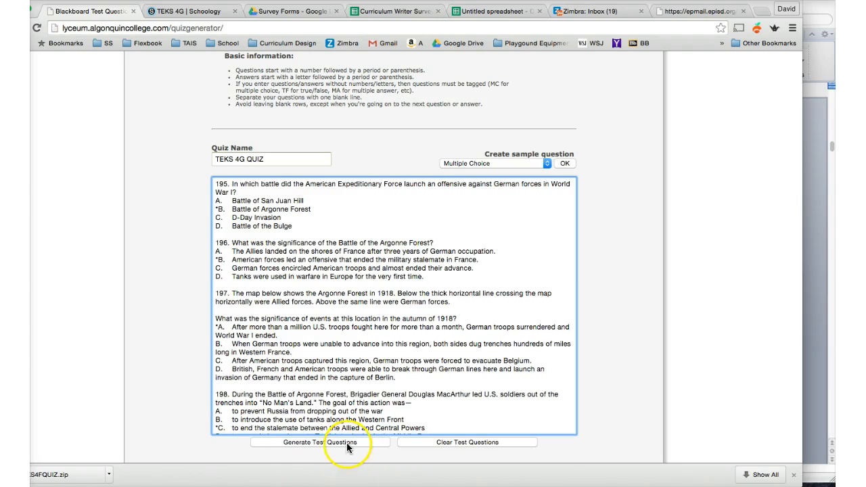
- Generate the test questions and check the separate block below question 197 for its formatting problem
click(337, 441)
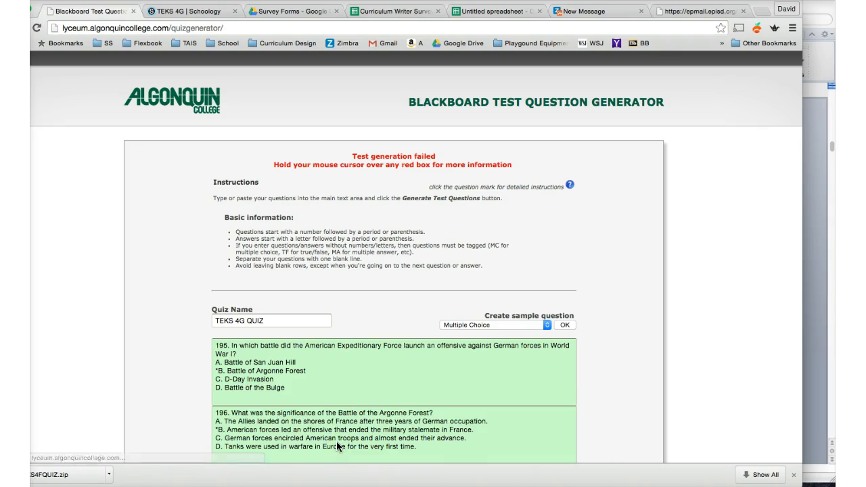
scroll(336, 441, down, 3)
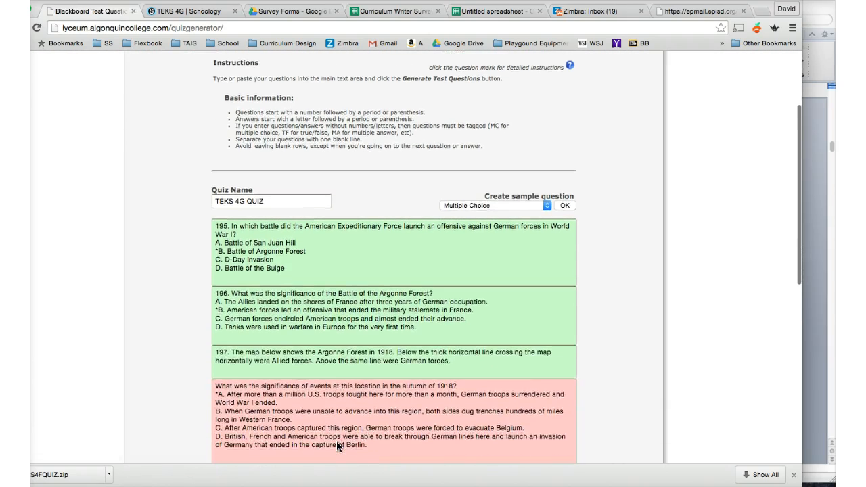
scroll(337, 441, down, 1)
click(268, 268)
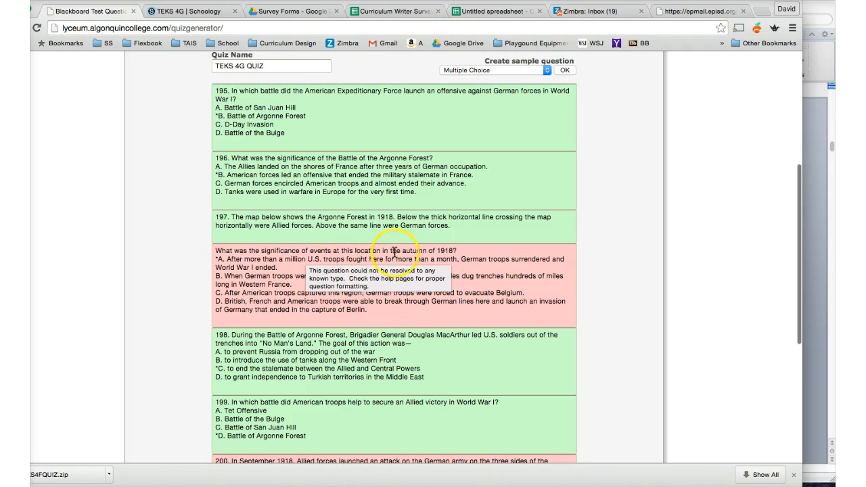
- Move the question line and answer choices from the block below question 197 into question 197's own block
drag(366, 311, 212, 248)
key(super+c)
key(BackSpace)
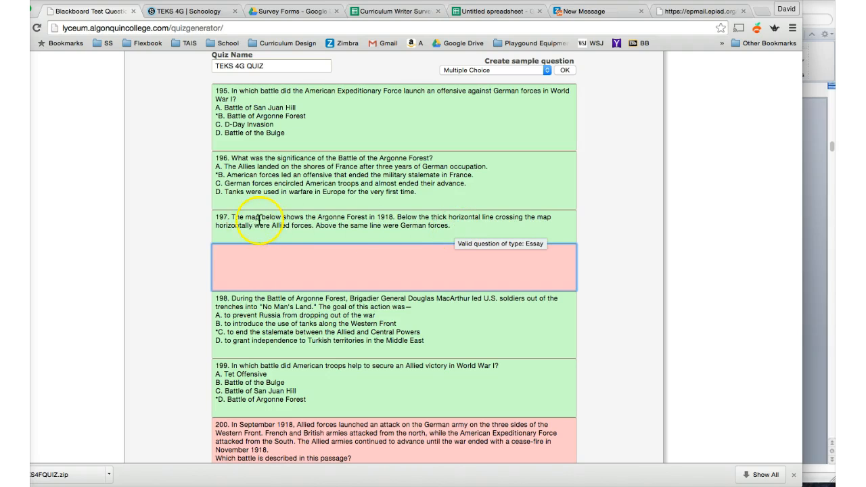
click(457, 226)
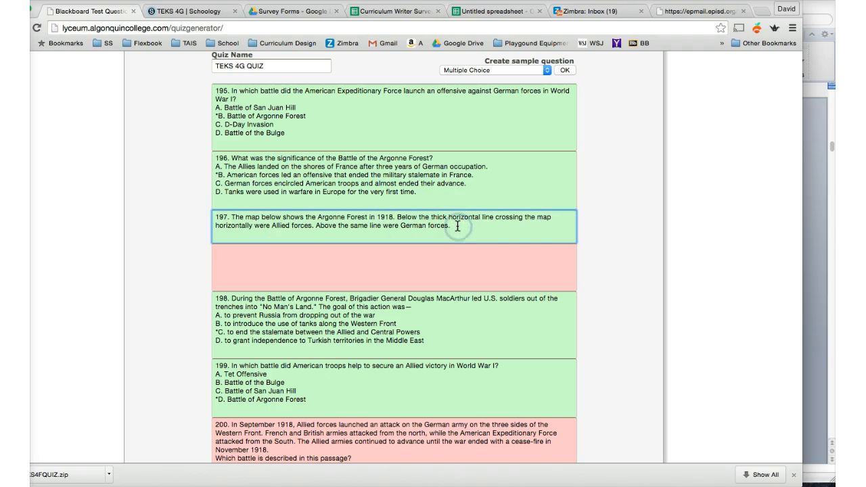
key(super+v)
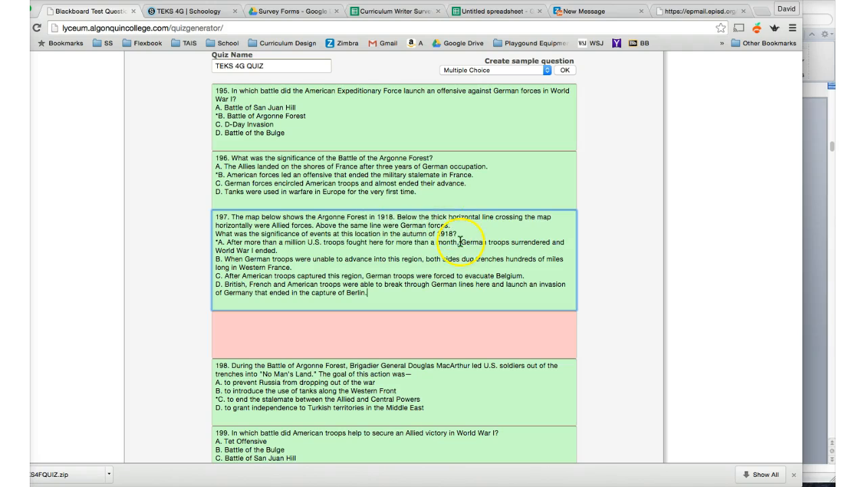
- Replace question 197's map description and question line with the placeholder text 197
drag(458, 233, 240, 217)
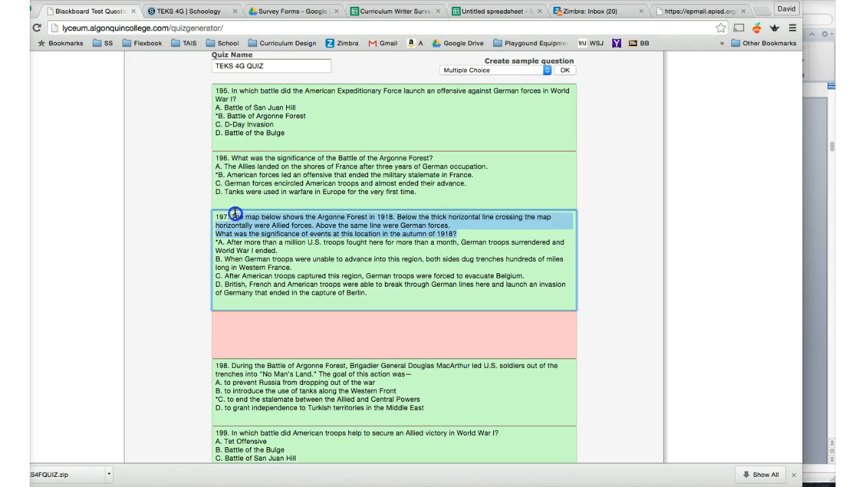
text(197. 19)
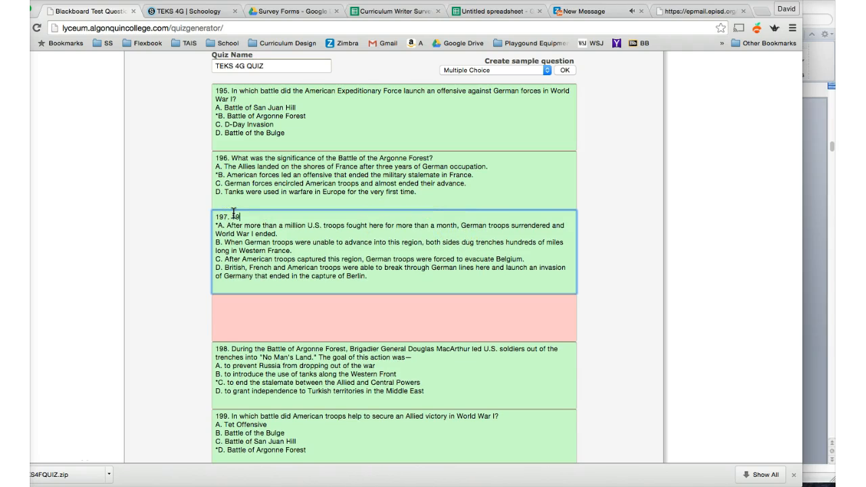
text(7)
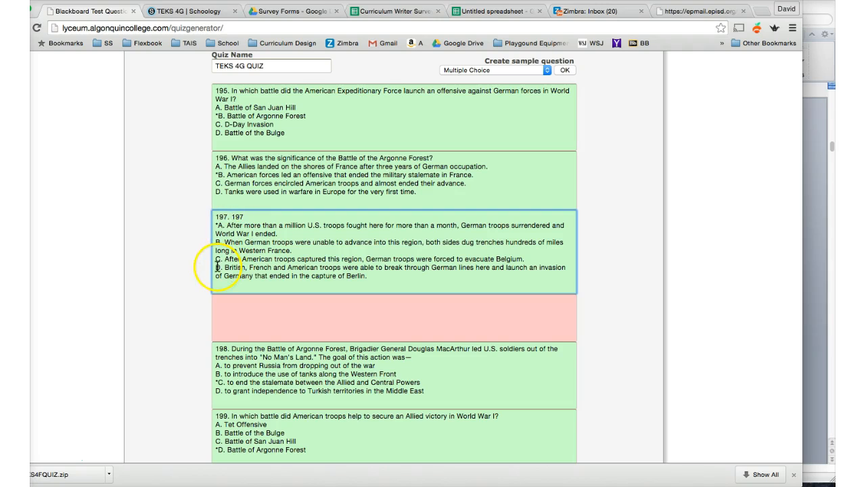
- Replace question 200's passage and question line with the placeholder text 200
scroll(274, 293, down, 3)
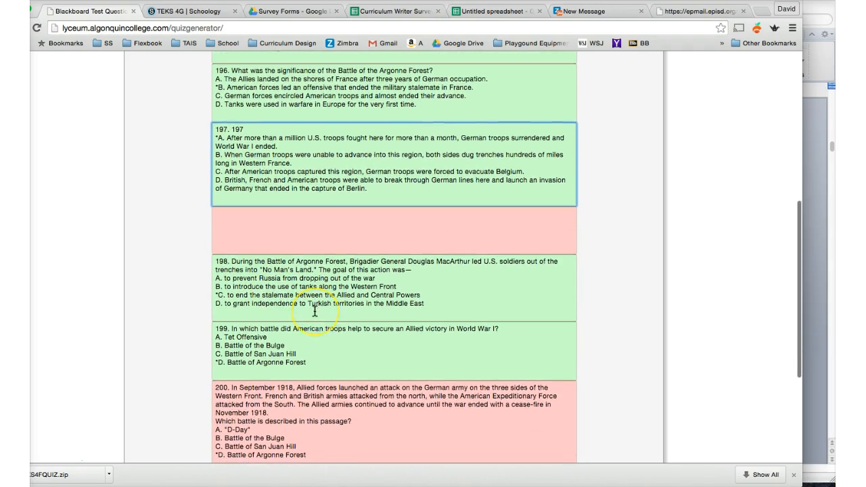
scroll(314, 311, down, 2)
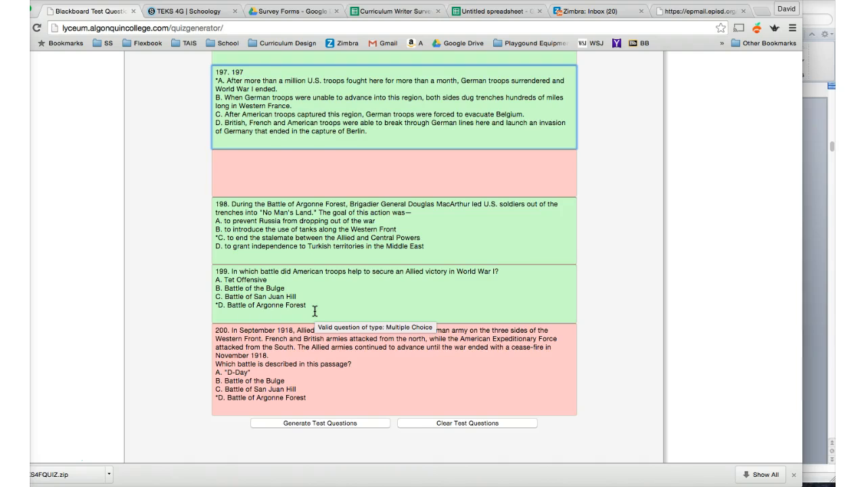
scroll(314, 310, down, 1)
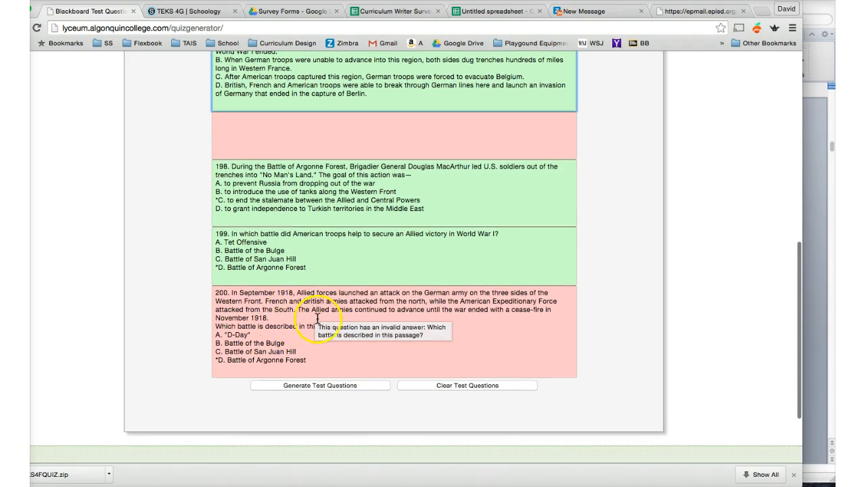
click(286, 312)
drag(353, 325, 232, 293)
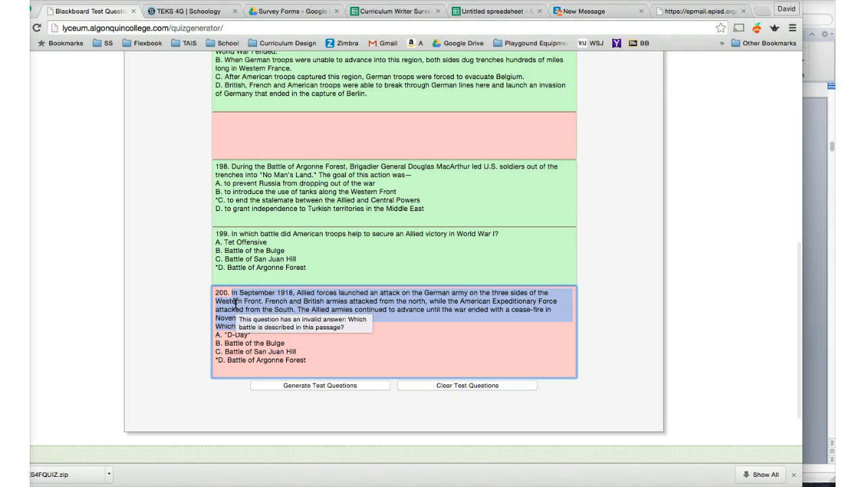
text(200. 200)
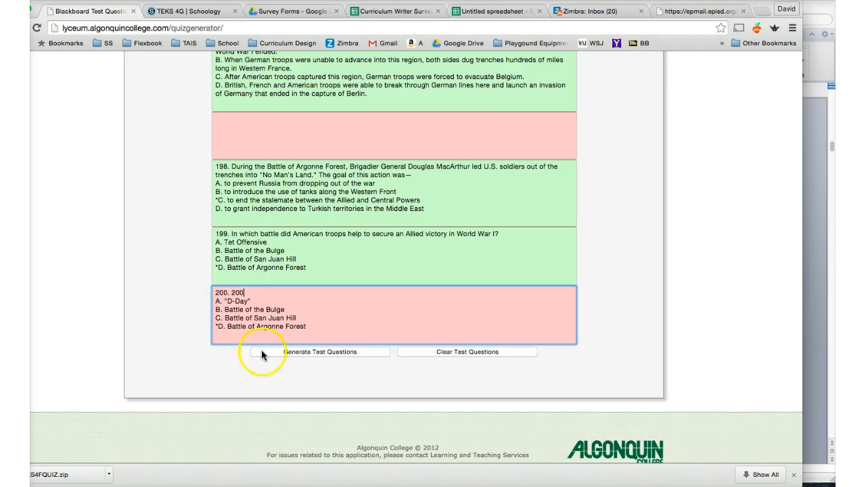
- Generate the test questions again, review the resulting blocks and download them as a question pool
click(285, 353)
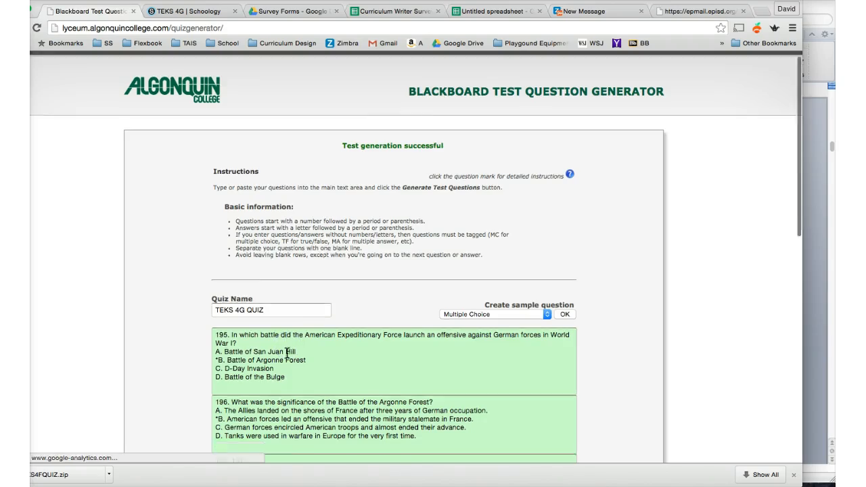
scroll(286, 352, down, 10)
scroll(287, 352, up, 3)
scroll(287, 352, up, 3)
scroll(287, 352, down, 5)
click(438, 338)
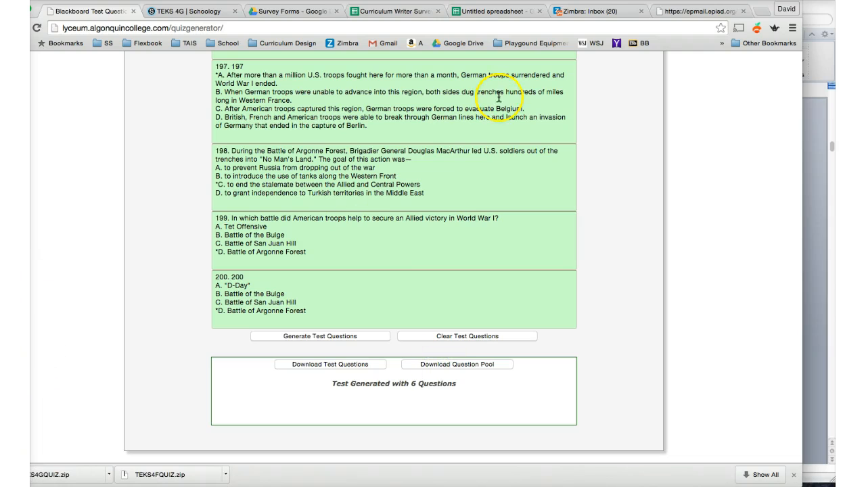
- Switch to the TEKS 4G quiz in Schoology and start a test import with Blackboard 7.1 – 9.0 as the source
click(193, 11)
click(182, 168)
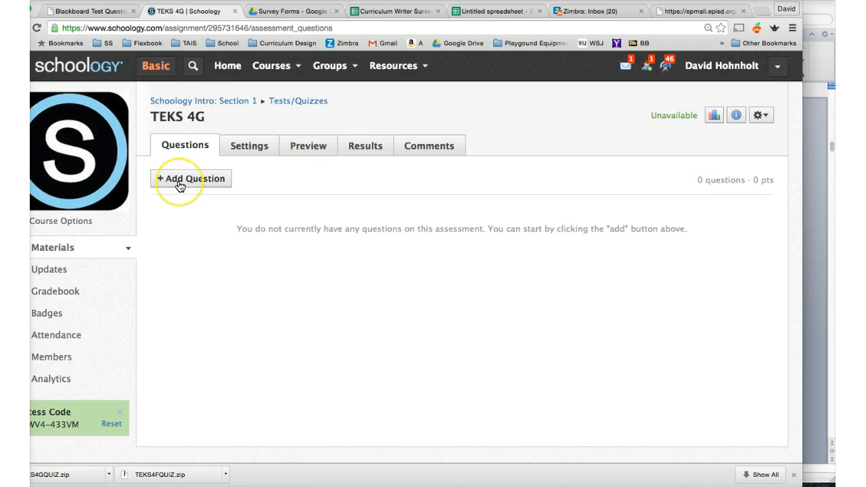
click(180, 186)
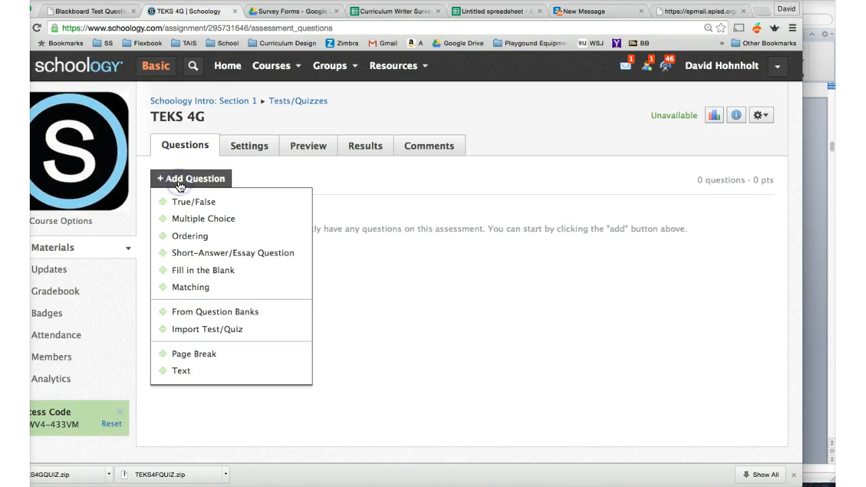
click(184, 329)
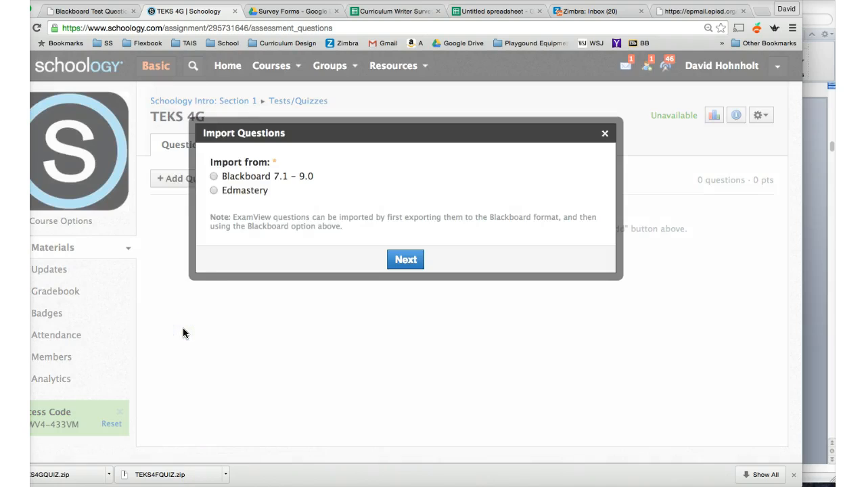
click(214, 177)
click(404, 262)
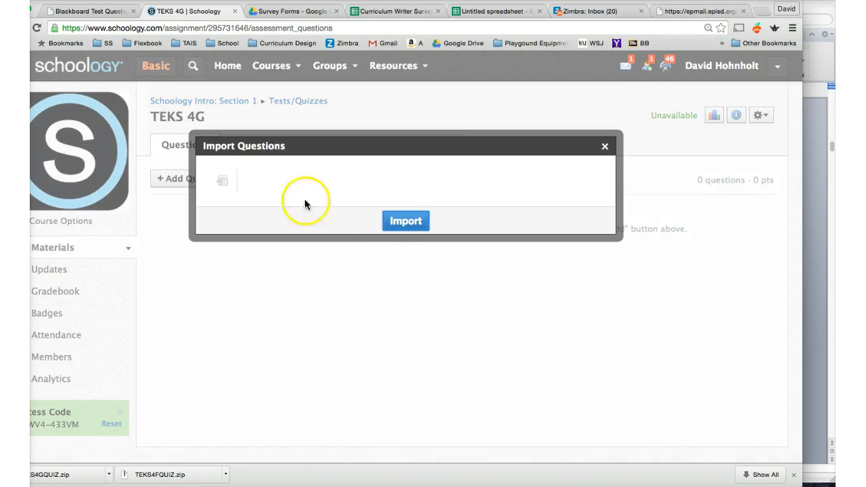
- Attach TEKS4GQUIZ.zip from the Downloads folder, import its questions into the quiz and look over the question list
click(222, 180)
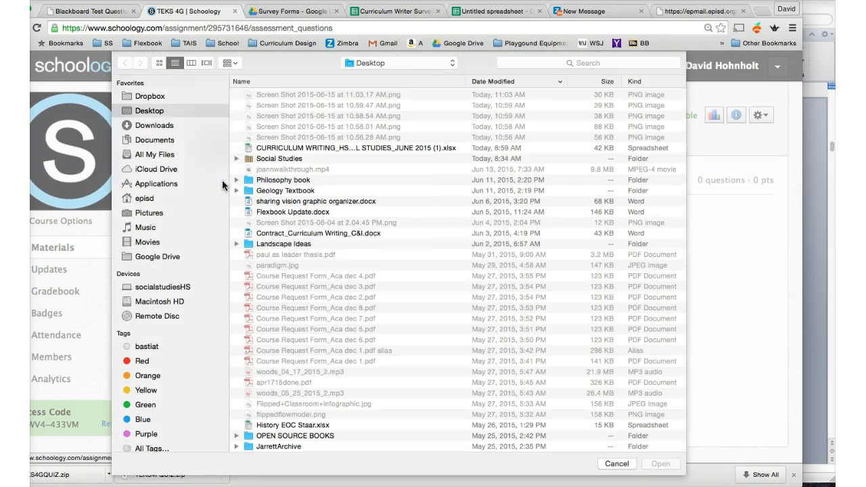
click(161, 125)
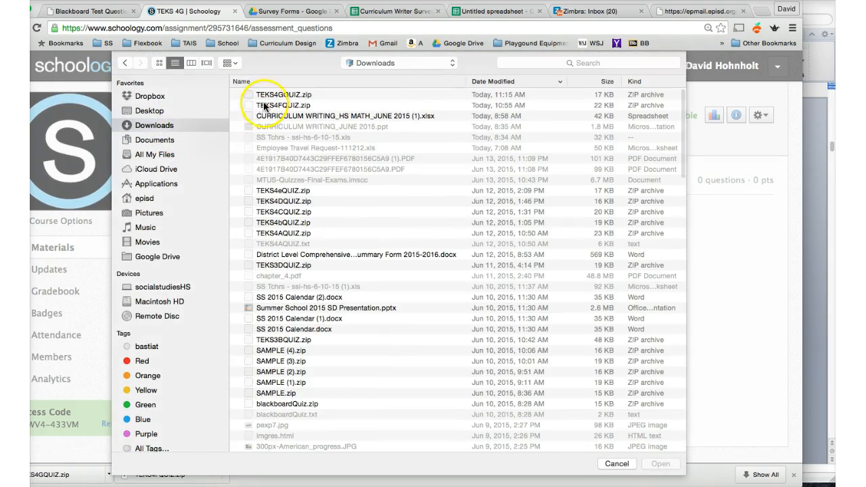
click(267, 95)
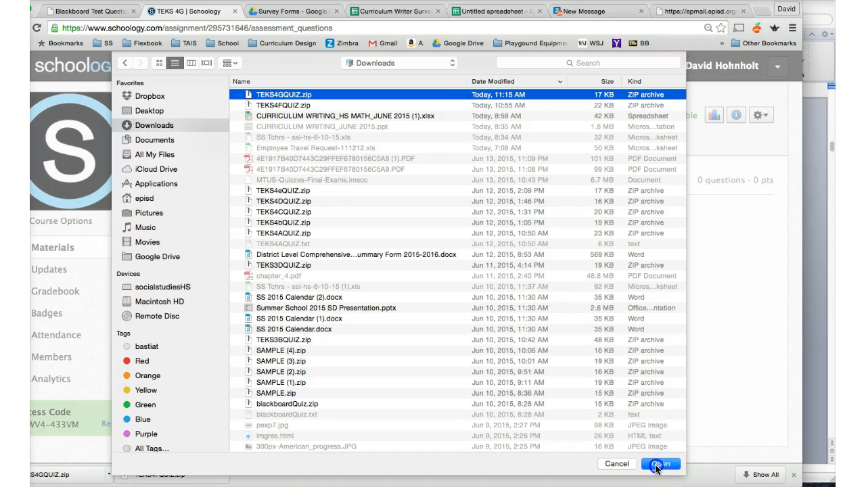
click(656, 465)
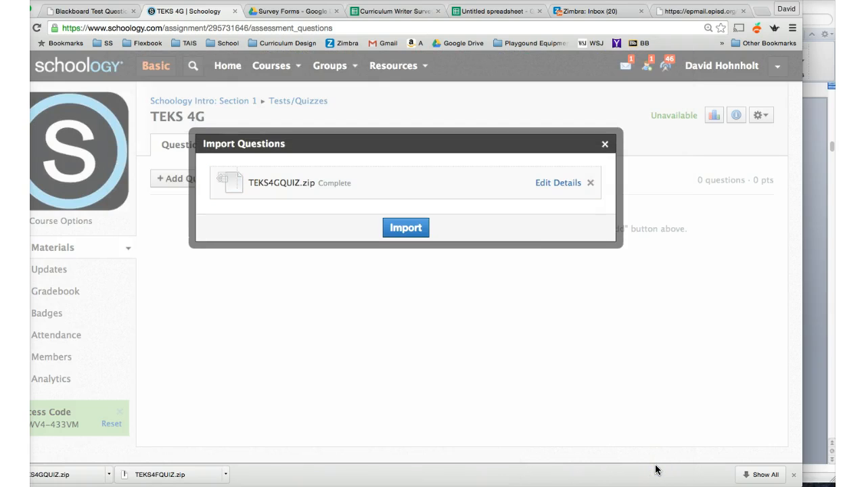
click(406, 228)
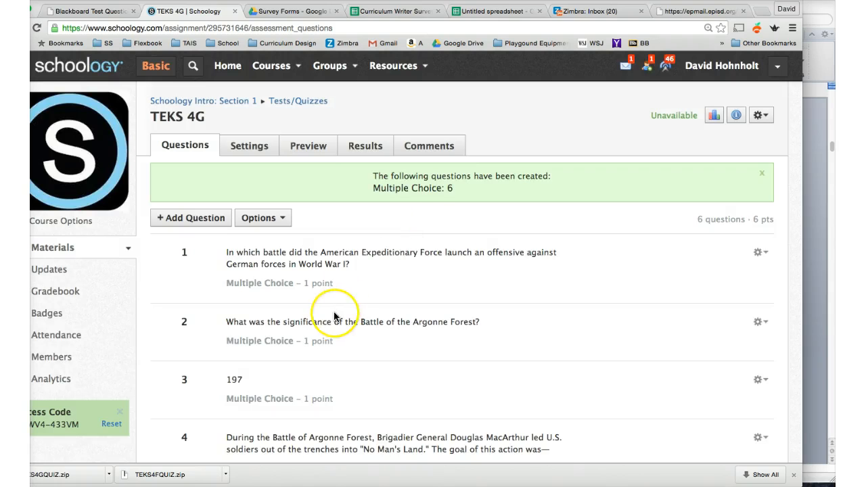
scroll(333, 319, down, 5)
scroll(334, 317, up, 5)
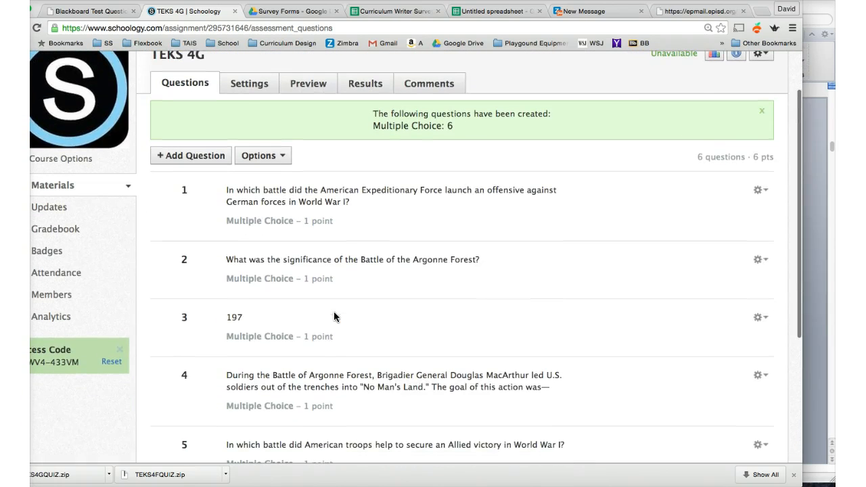
- Switch to the Word test bank and take a screenshot of question 197's description, map and question line
click(826, 322)
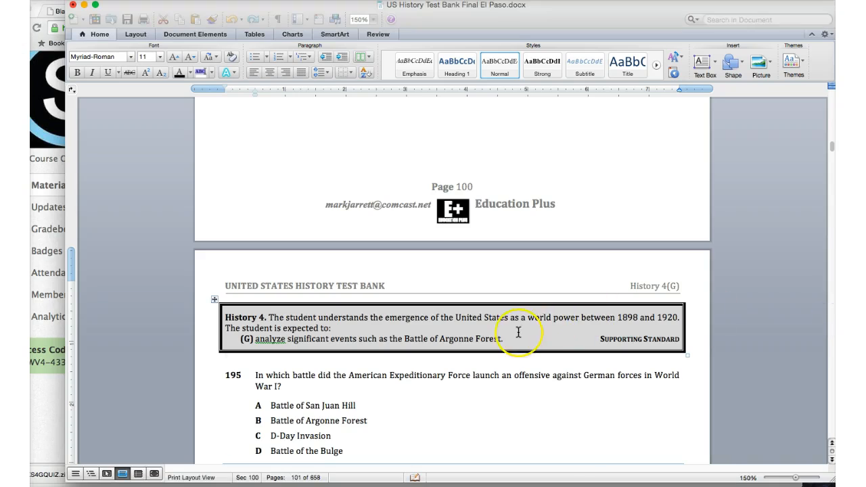
scroll(518, 333, up, 3)
scroll(519, 332, down, 5)
scroll(519, 332, down, 2)
click(459, 277)
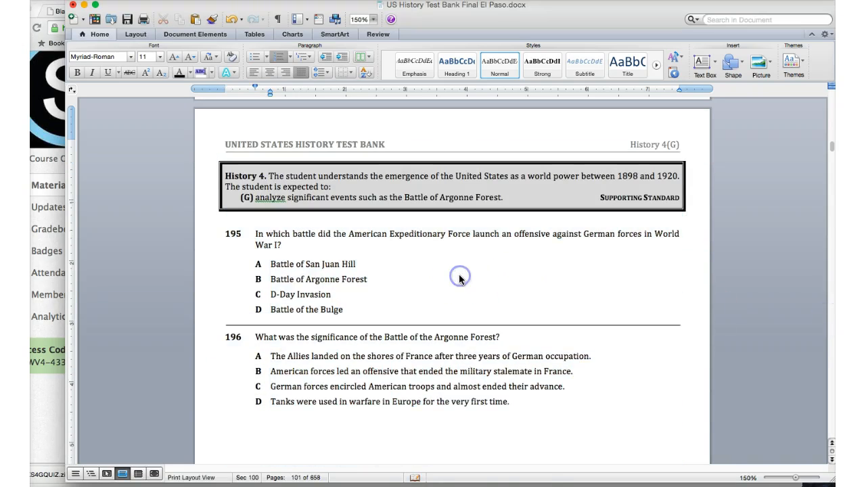
scroll(458, 276, down, 4)
scroll(457, 281, down, 5)
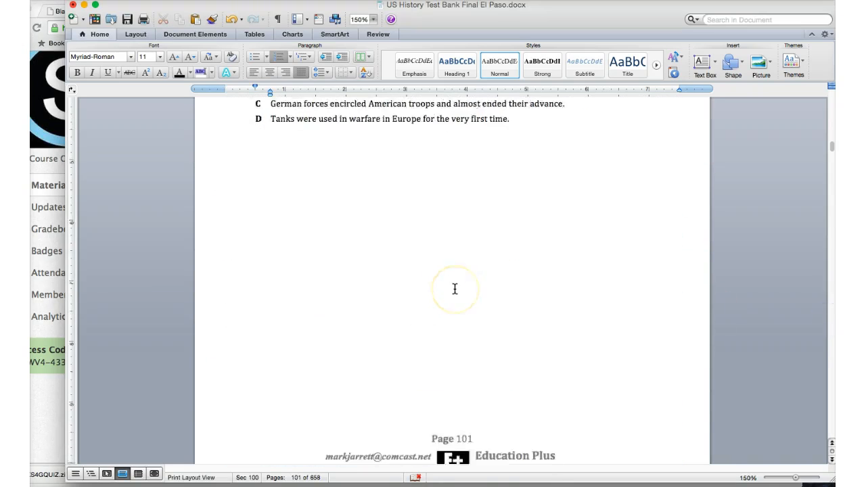
scroll(455, 289, down, 5)
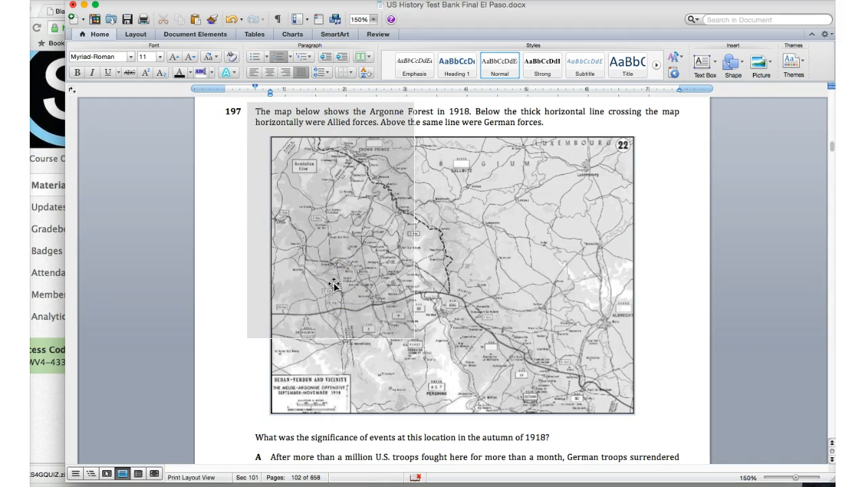
mouse_move(334, 286)
mouse_down()
mouse_move(663, 445)
mouse_move(693, 448)
mouse_up()
- Return to the Schoology quiz, open question 3 for editing and delete its placeholder text 197
click(64, 401)
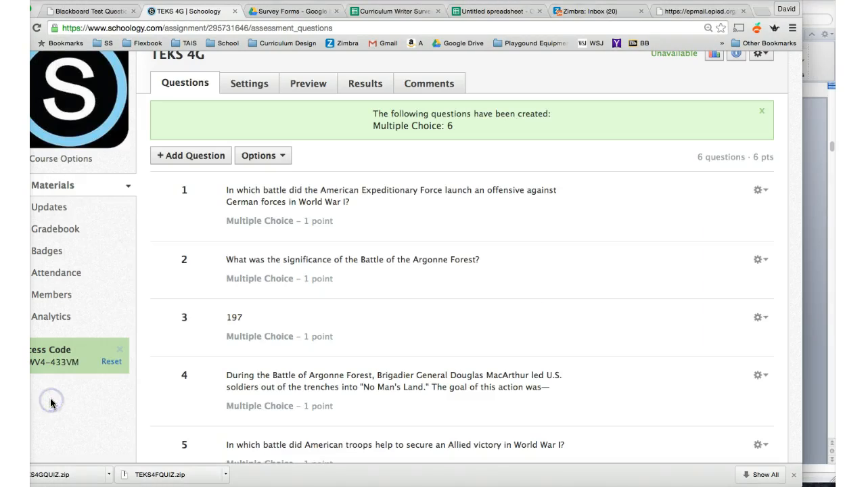
click(758, 318)
click(730, 339)
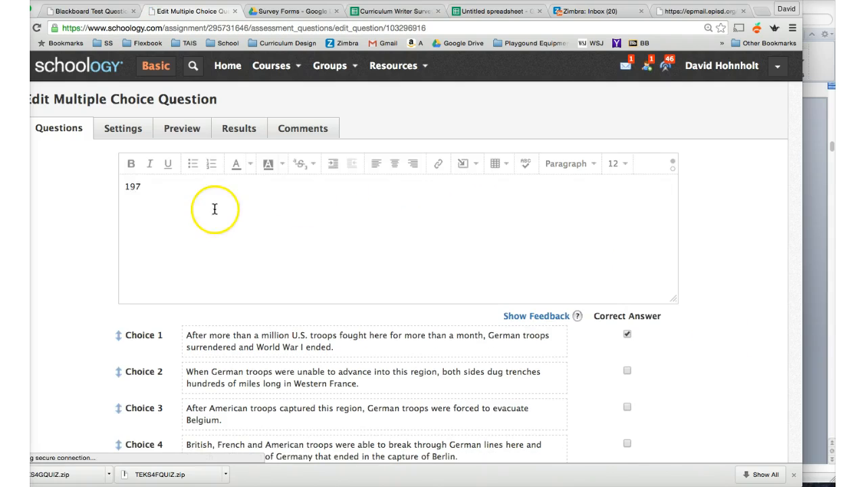
drag(153, 199, 98, 172)
key(BackSpace)
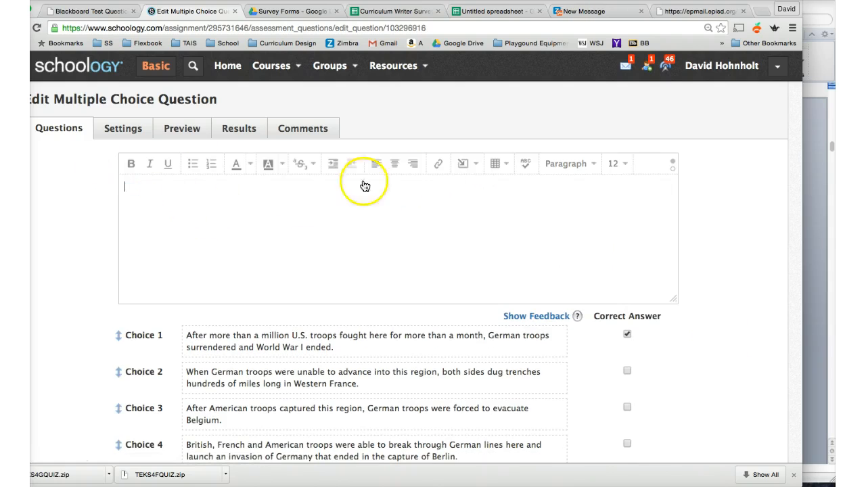
- Insert the image Screen Shot 2015-06-15 at 11.16.15 AM.png from the Desktop as the question's text
click(463, 164)
click(467, 189)
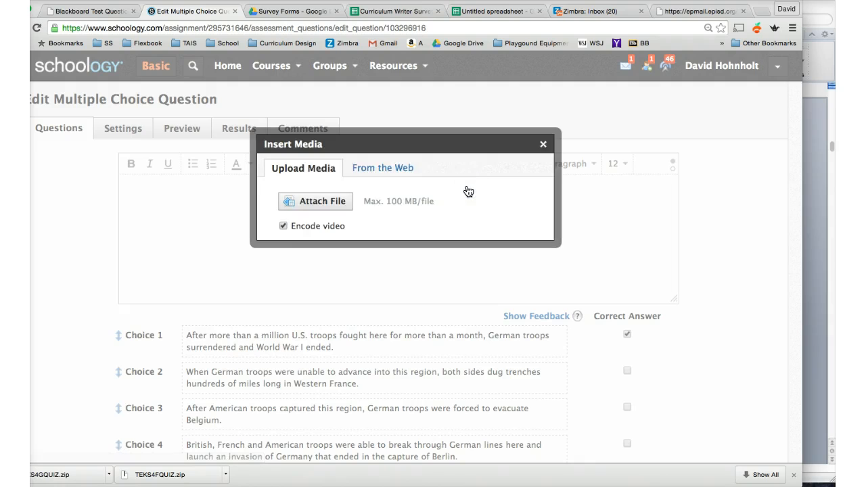
click(321, 202)
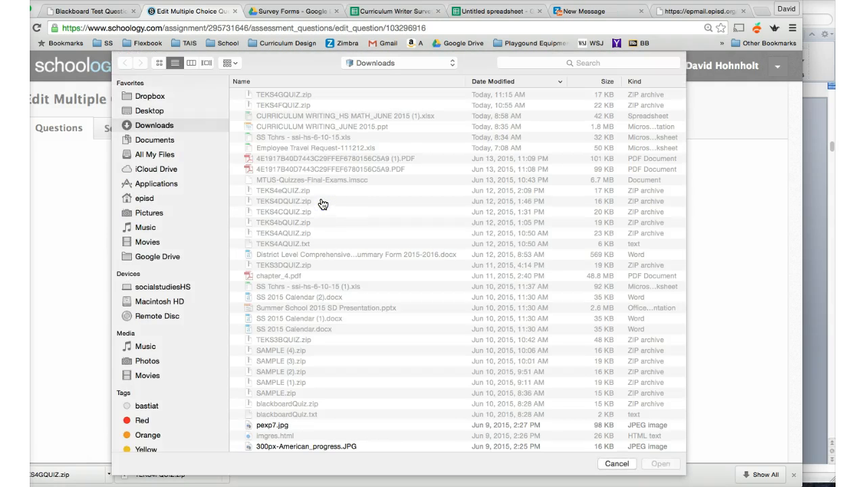
click(149, 110)
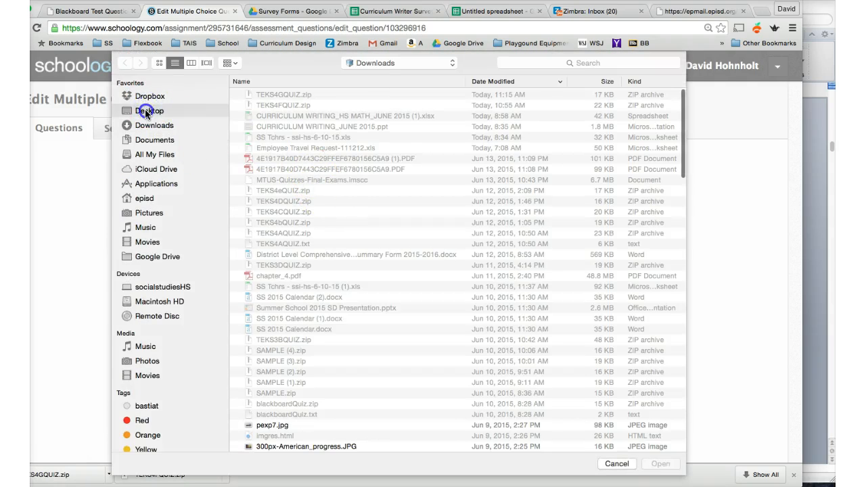
click(273, 95)
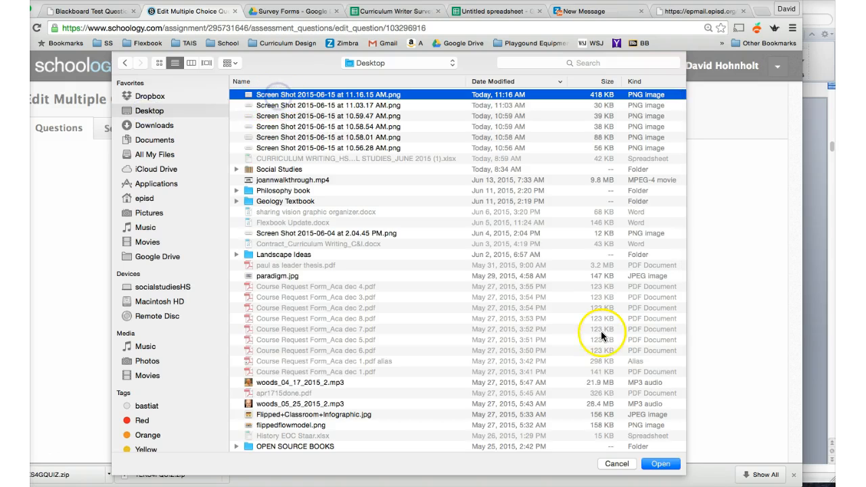
click(653, 464)
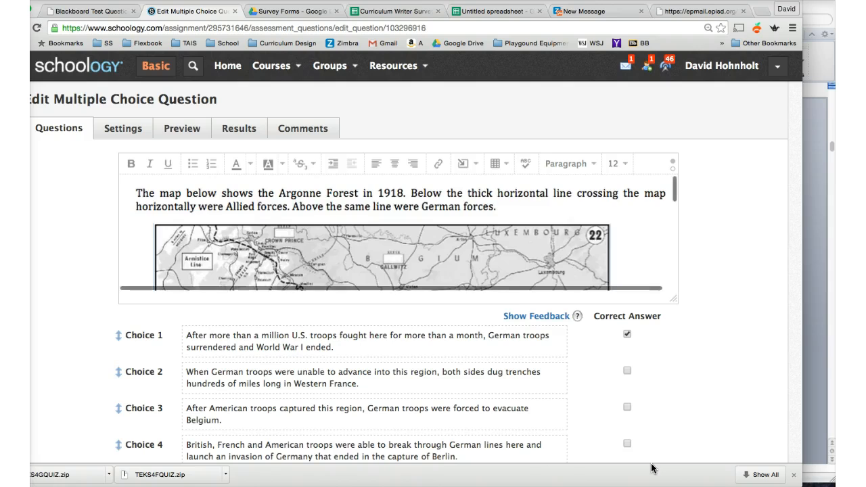
- Centre the inserted map image in the question text
click(327, 253)
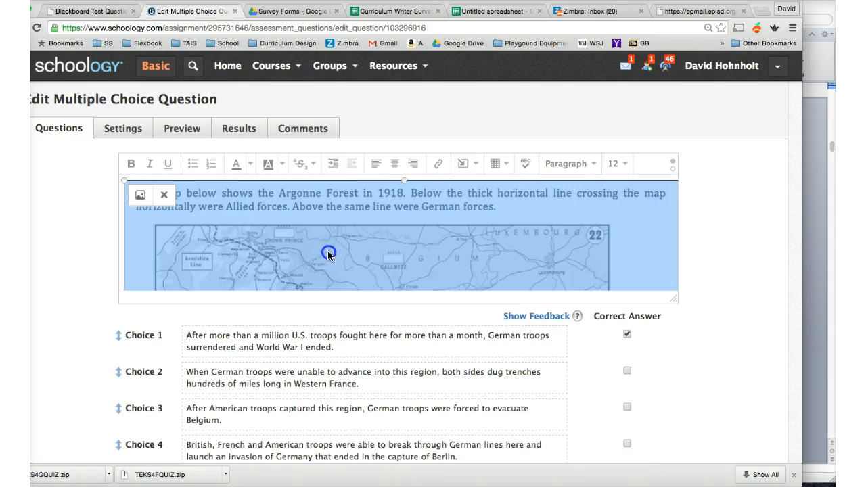
click(395, 163)
click(98, 325)
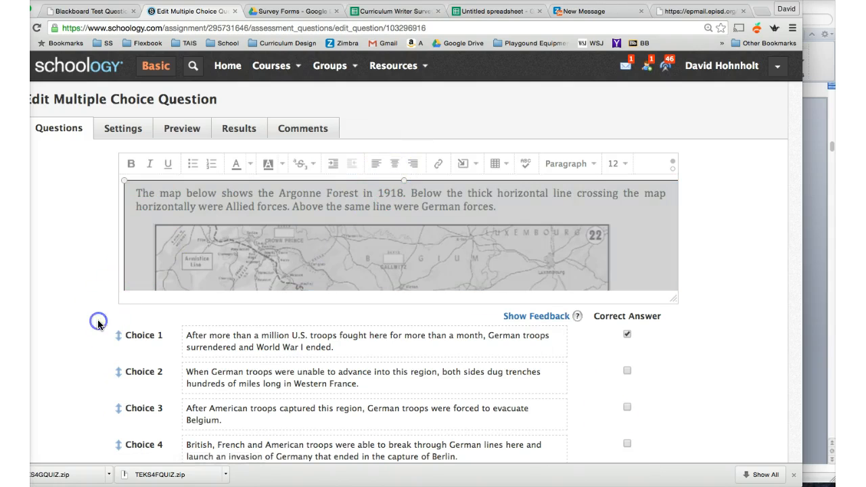
- Open the learning objective alignment for this question and search the objectives for US.4G
scroll(98, 325, down, 5)
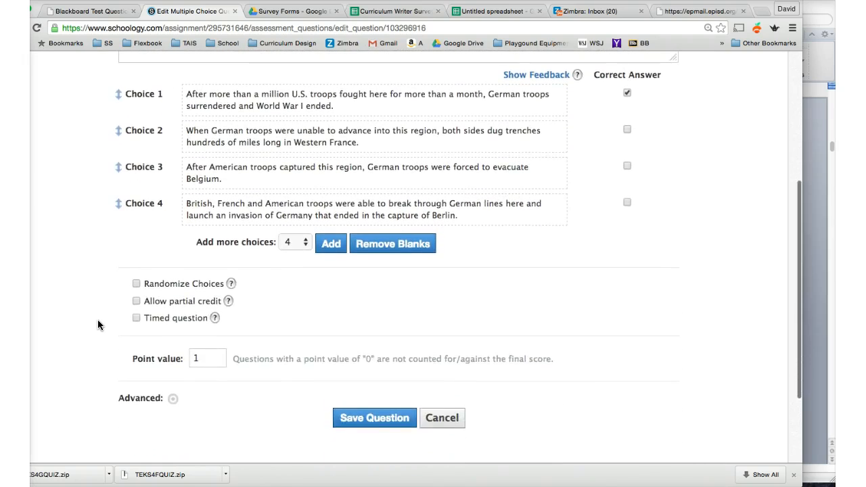
scroll(98, 325, down, 2)
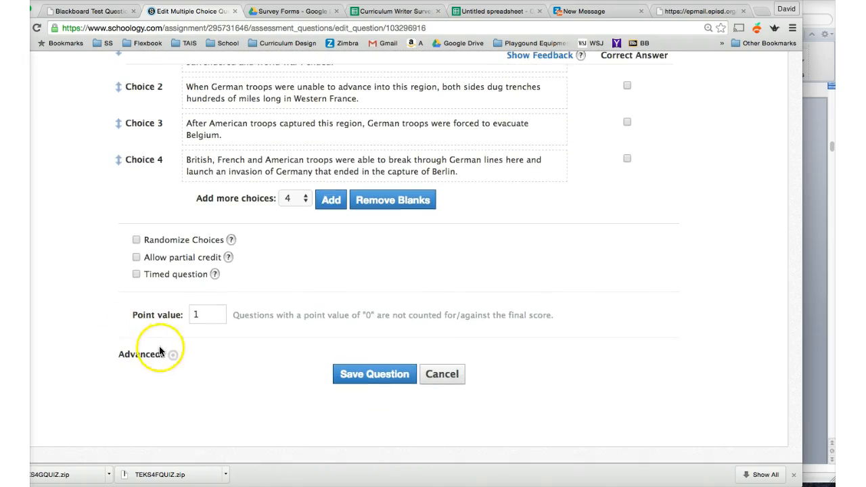
click(173, 355)
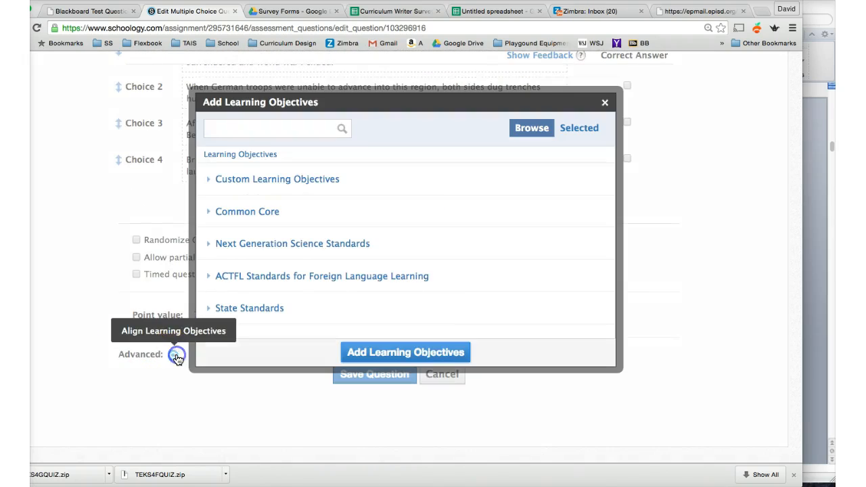
click(262, 133)
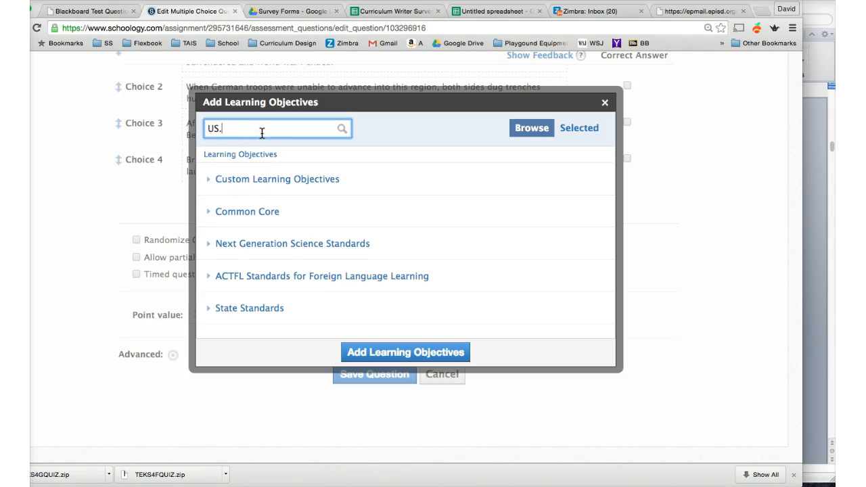
key(Return)
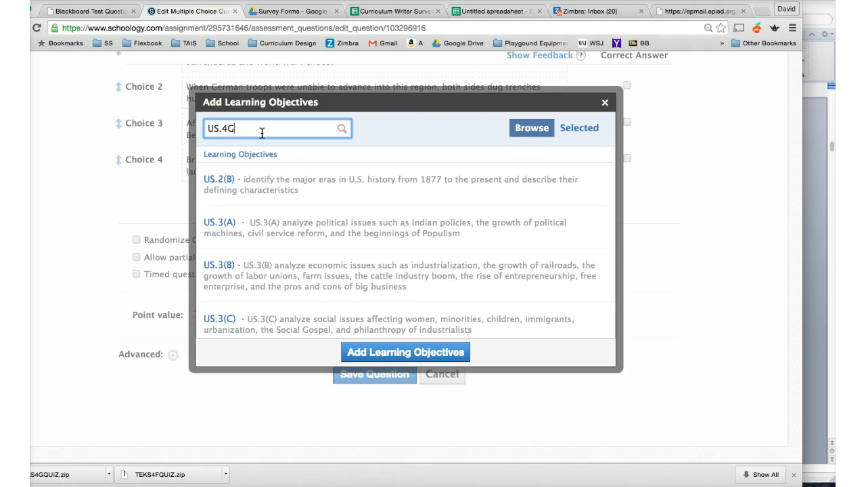
- Find objective US.4(G) on significant events such as the Battle of Argonne Forest and add it to the question
scroll(291, 215, down, 8)
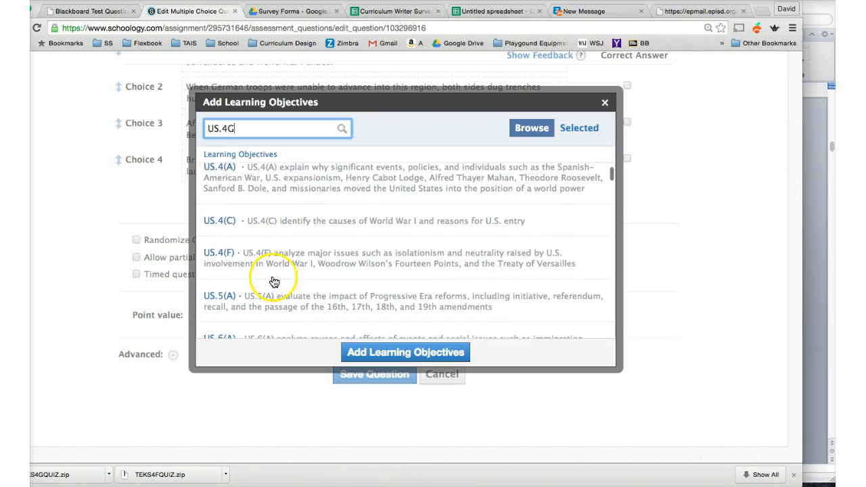
scroll(273, 282, down, 1)
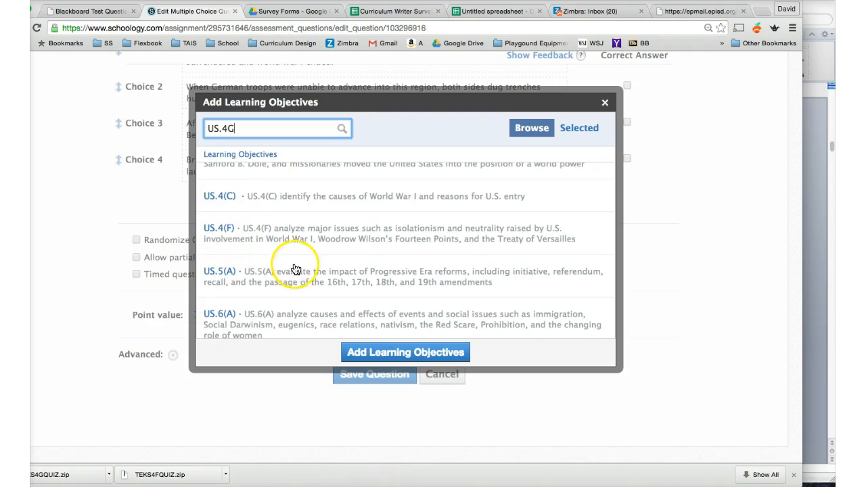
scroll(327, 275, down, 15)
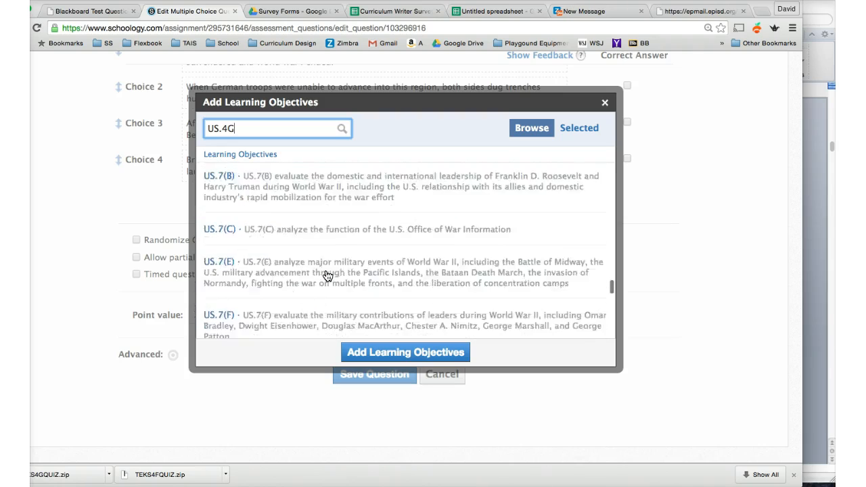
scroll(327, 276, down, 8)
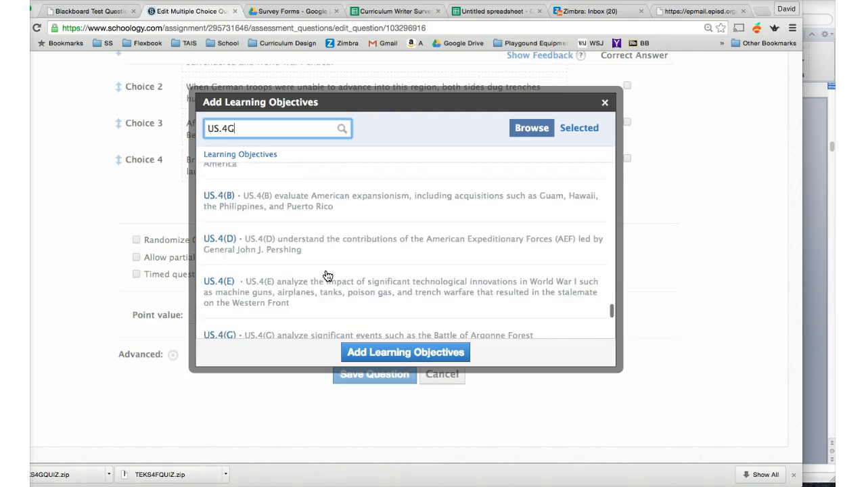
click(356, 274)
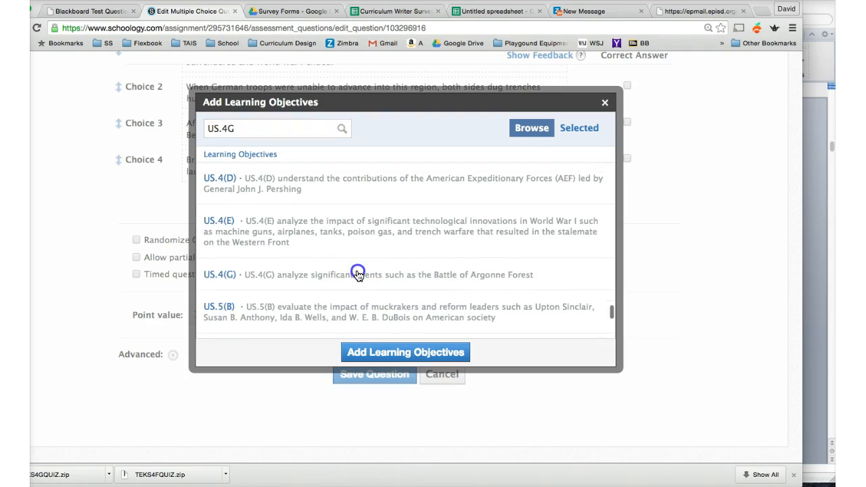
click(385, 357)
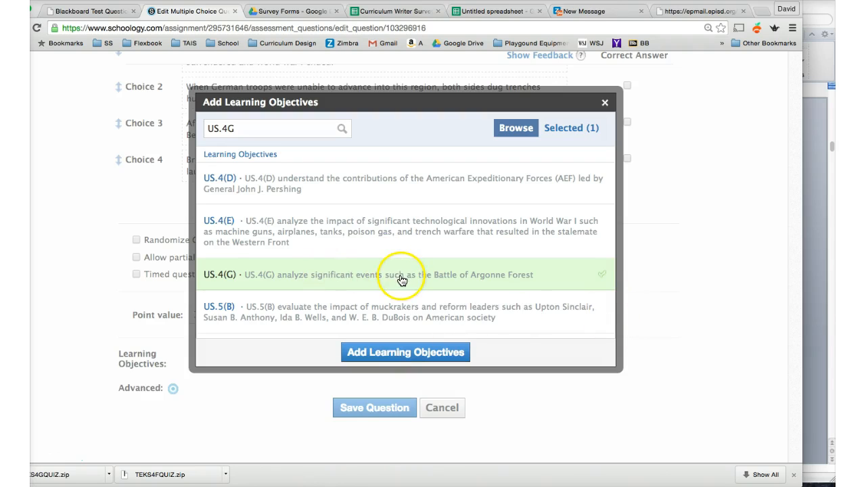
- Check the History 4(G) standard in the Word test bank, and save the map question in Schoology with the selected US.4(G) objective added
click(822, 265)
scroll(526, 309, up, 15)
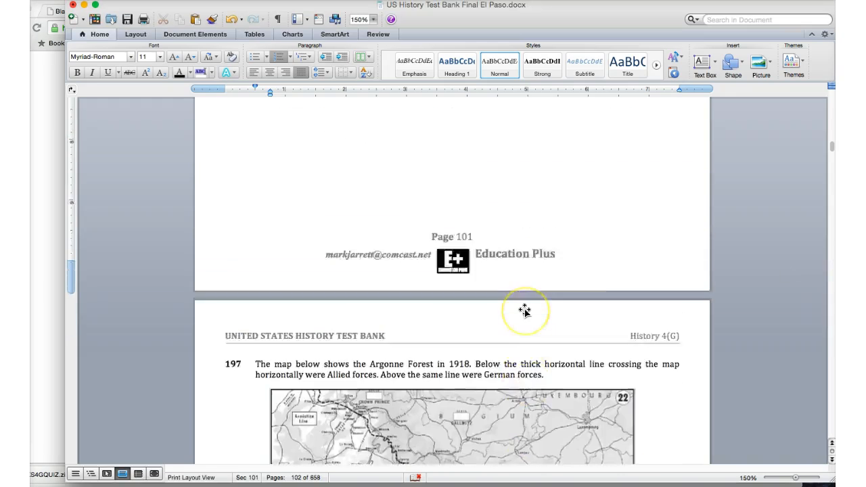
scroll(526, 309, down, 2)
click(359, 362)
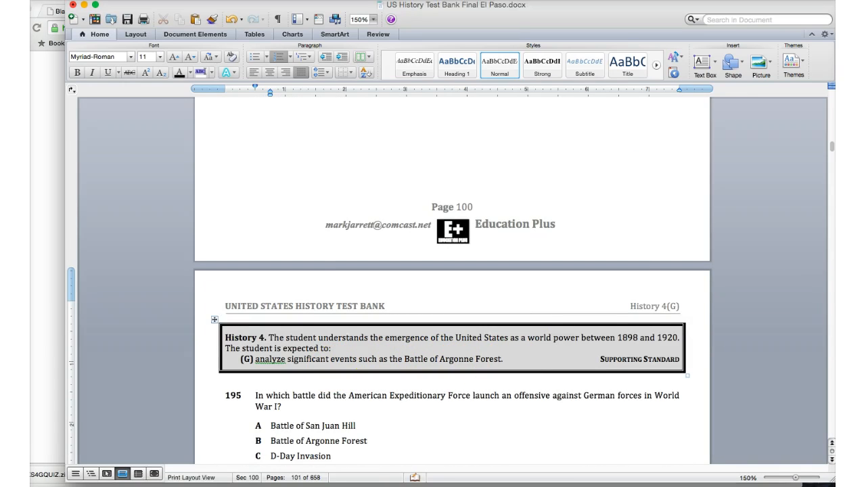
click(46, 327)
click(385, 356)
click(374, 403)
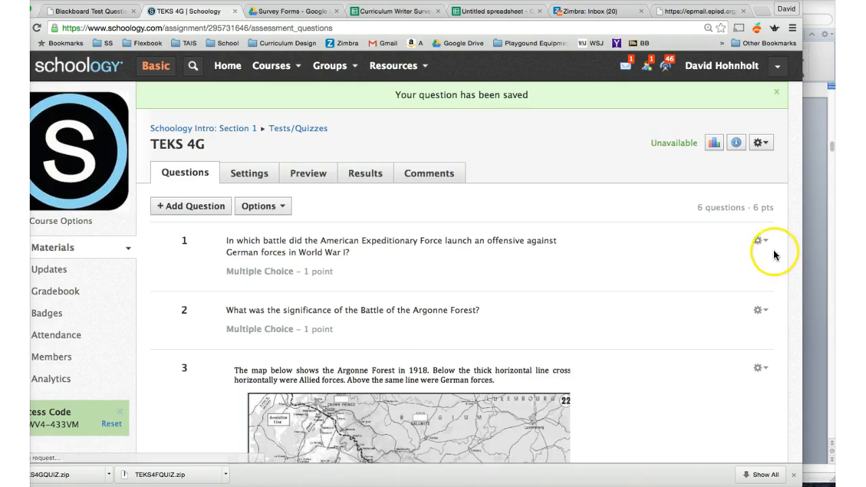
- Open question 1, on the American Expeditionary Force's offensive, for editing and search its learning objectives for US.4G
click(760, 241)
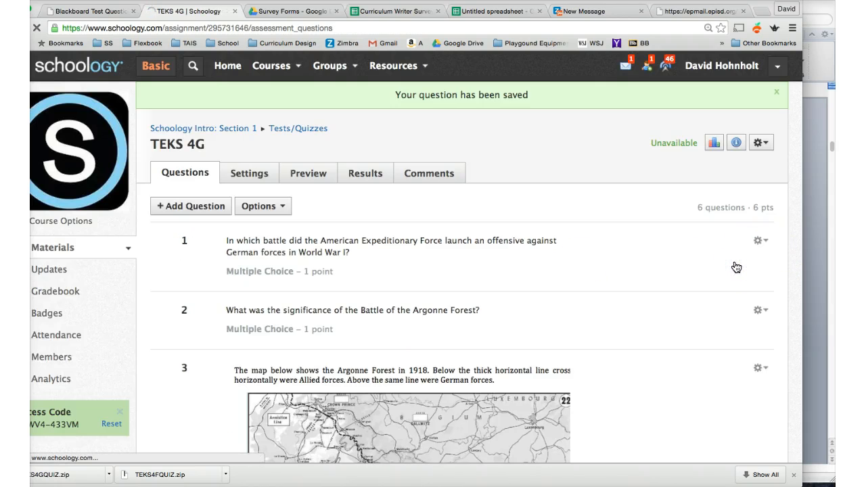
scroll(163, 256, down, 3)
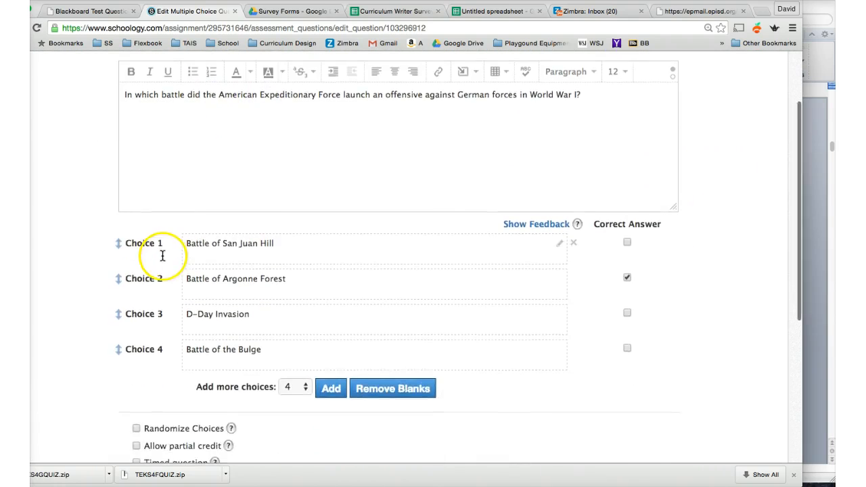
scroll(261, 304, down, 5)
click(173, 366)
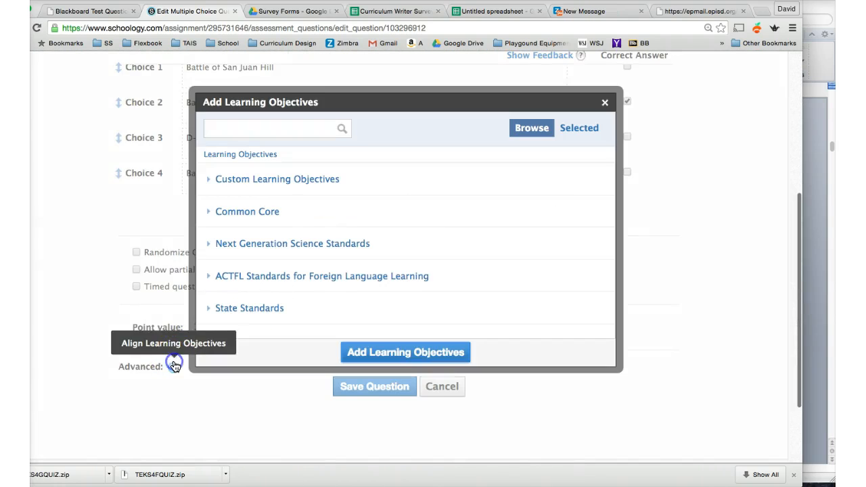
click(260, 134)
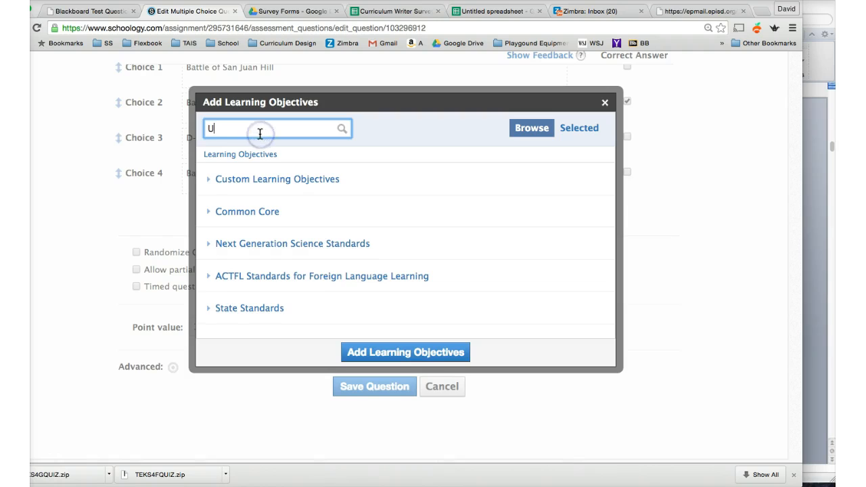
text(US.4G)
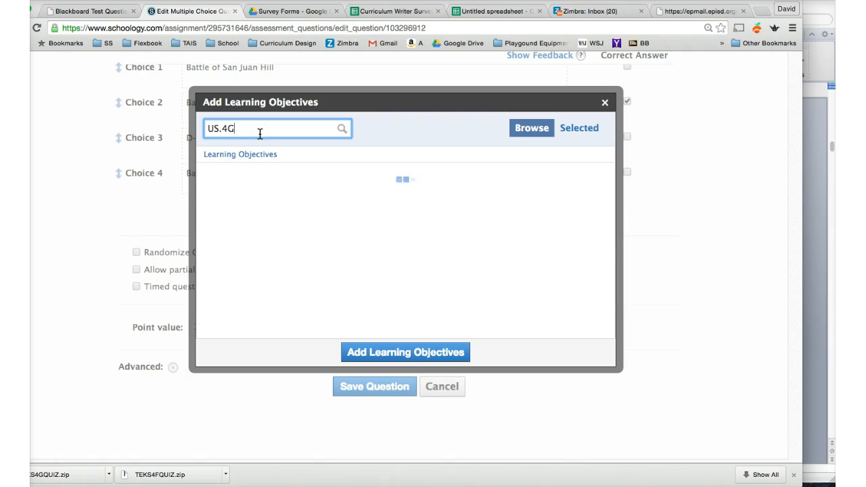
- Find objective US.4(G) on events such as the Battle of Argonne Forest, add it to question 1 and save the question
scroll(281, 264, down, 5)
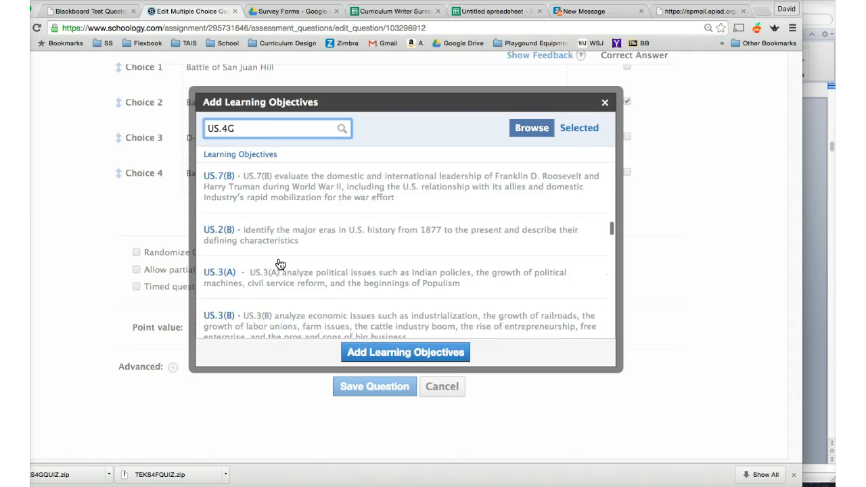
scroll(281, 264, down, 5)
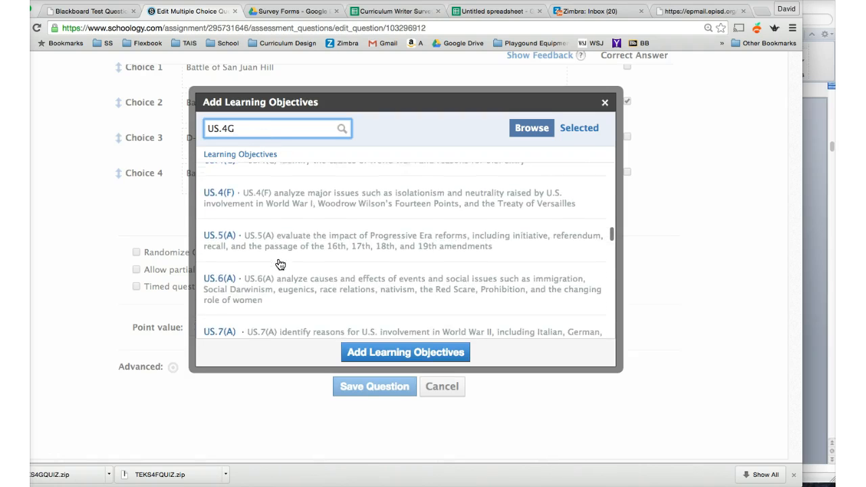
scroll(281, 263, up, 1)
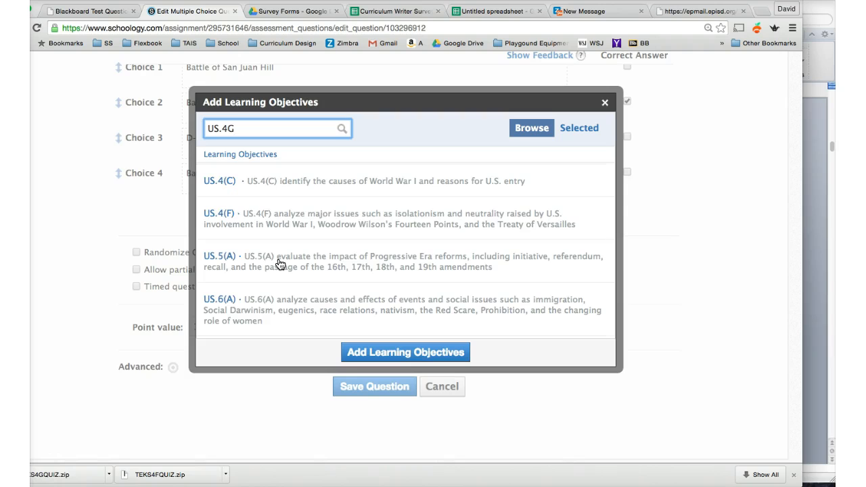
scroll(281, 264, down, 20)
scroll(280, 264, down, 8)
click(269, 304)
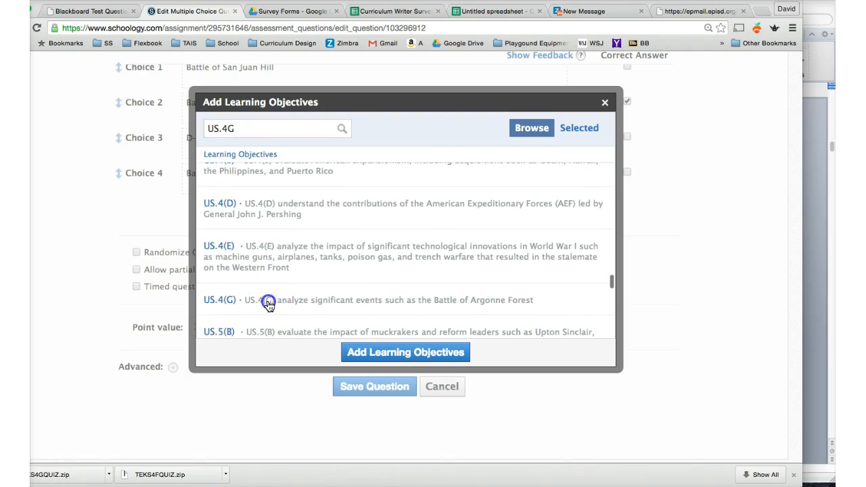
click(390, 355)
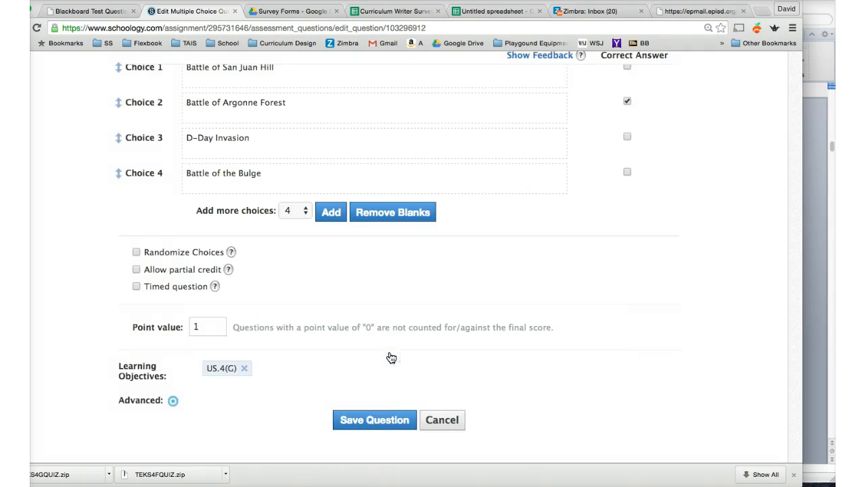
click(364, 421)
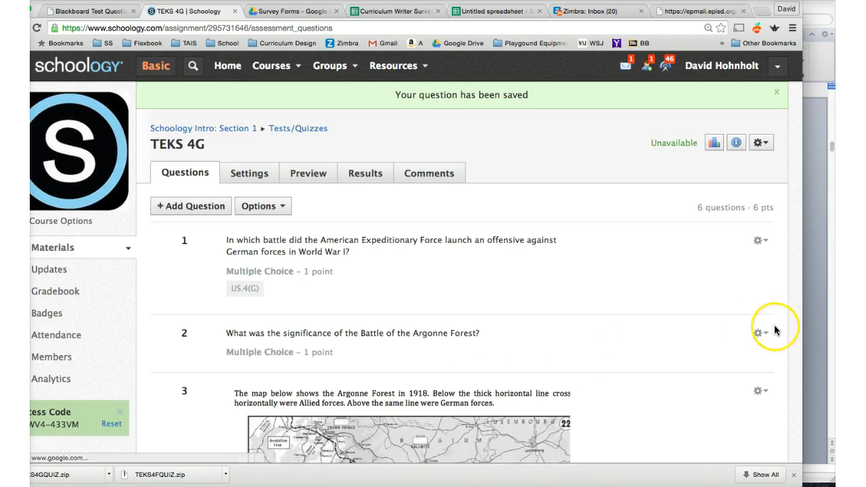
- Open question 2, on the significance of the Battle of the Argonne Forest, for editing
click(760, 337)
click(718, 354)
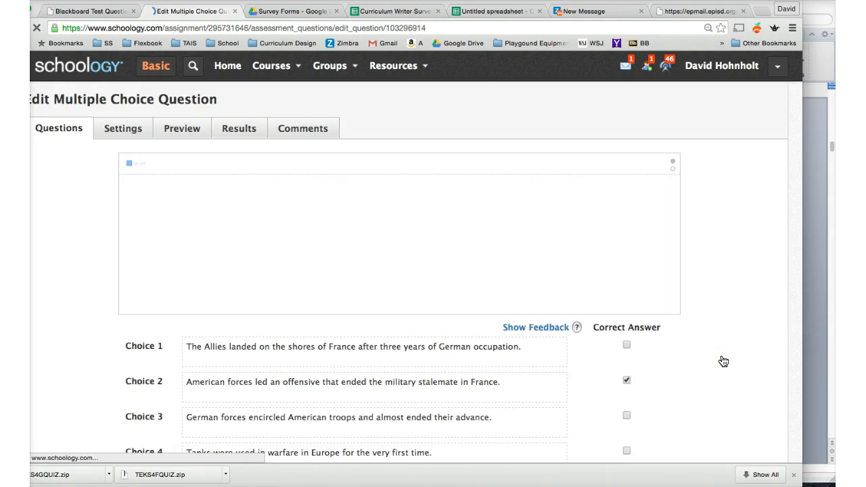
scroll(219, 322, down, 8)
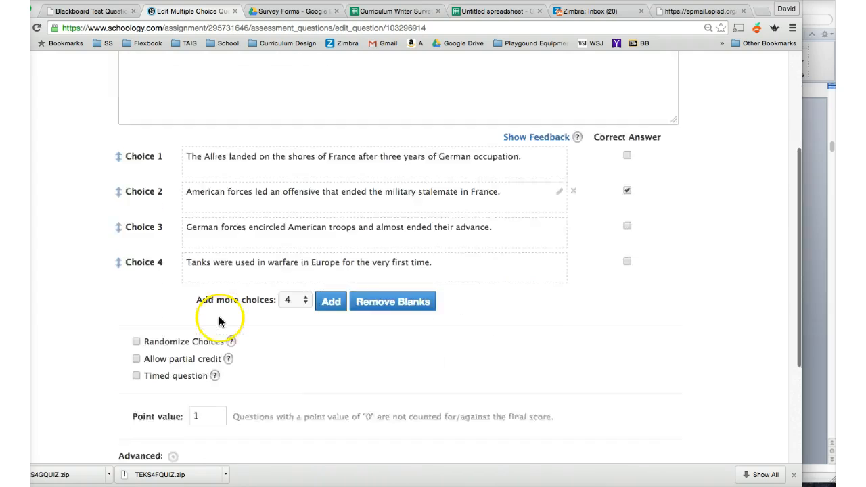
click(173, 362)
click(264, 129)
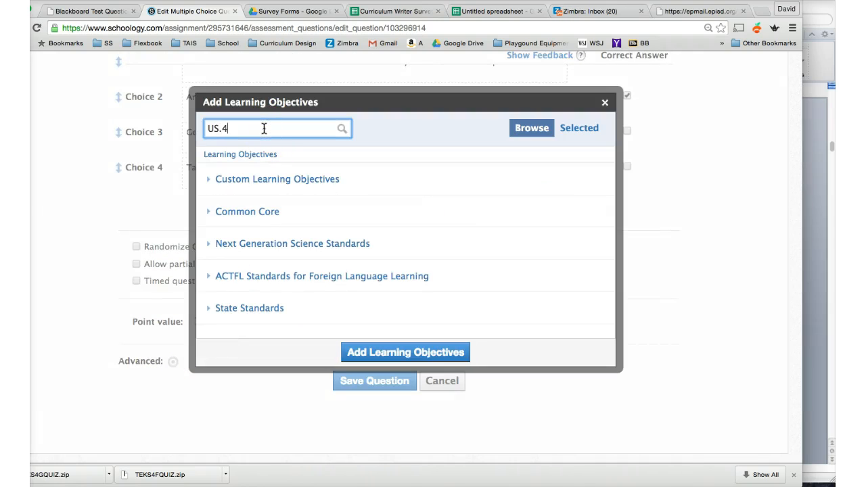
click(378, 351)
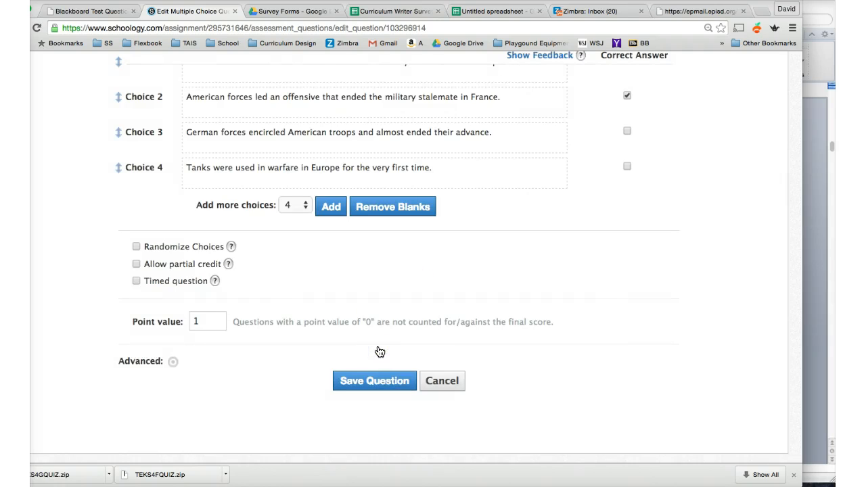
- Open the learning objective alignment for question 2 and search the objectives for US.4F
click(173, 362)
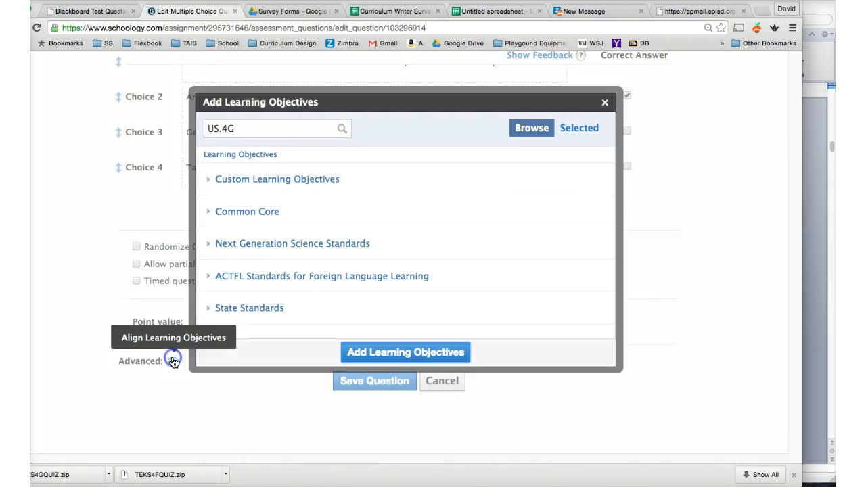
click(279, 128)
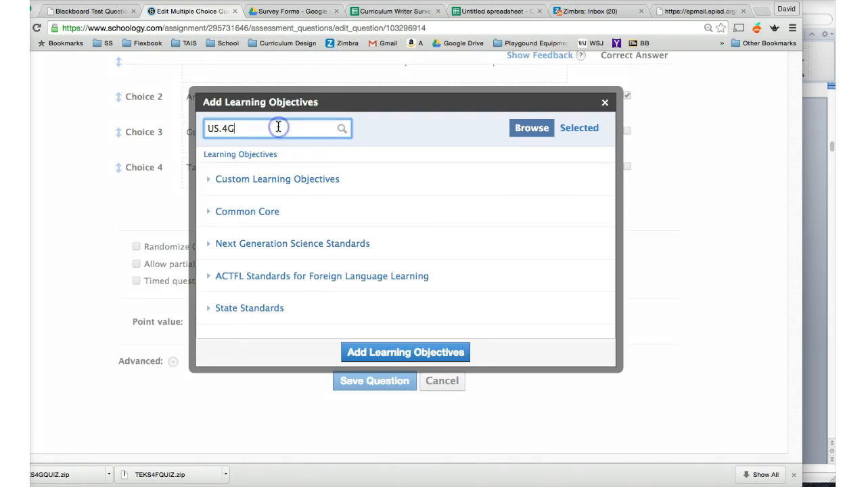
key(Return)
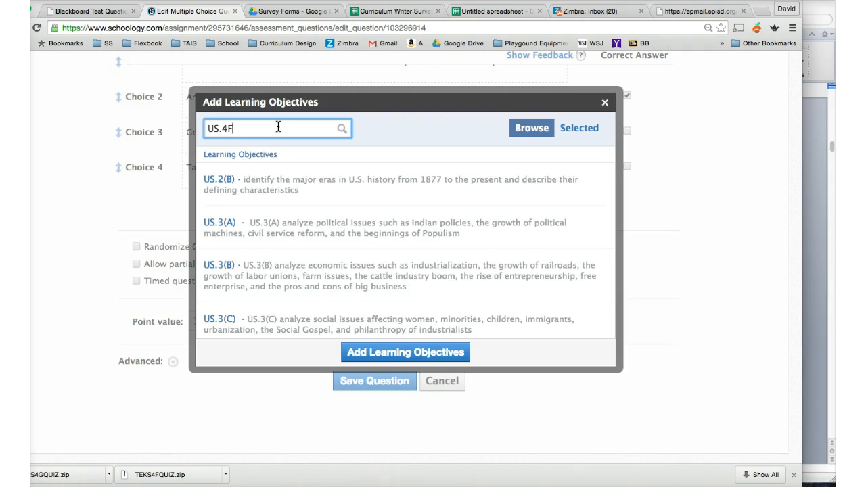
- Find objective US.4(G) in the list, add it to question 2 and save the question
scroll(344, 272, down, 5)
scroll(343, 271, down, 10)
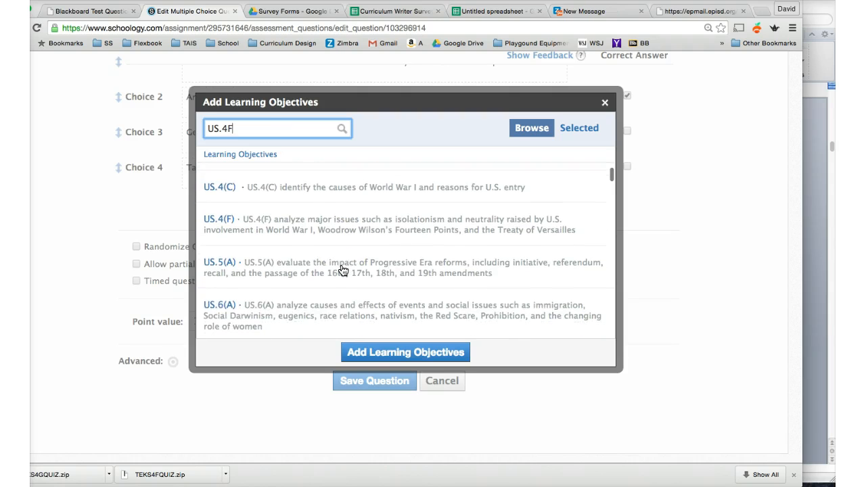
scroll(344, 271, down, 15)
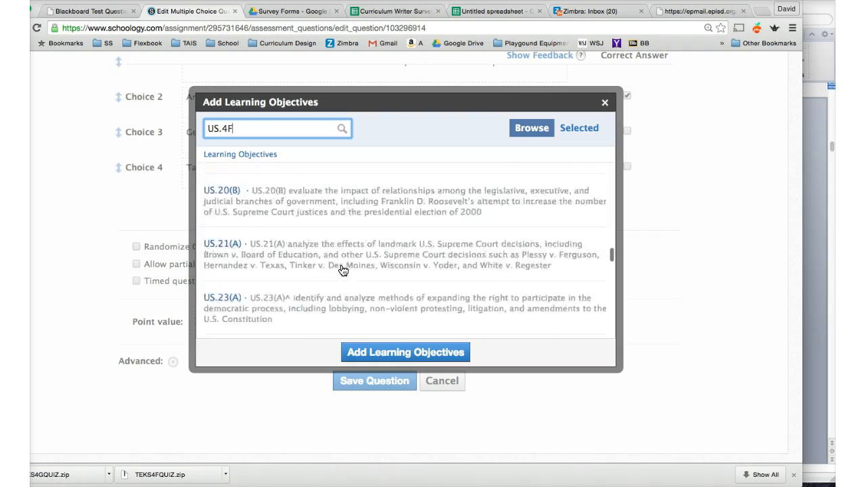
scroll(343, 270, down, 12)
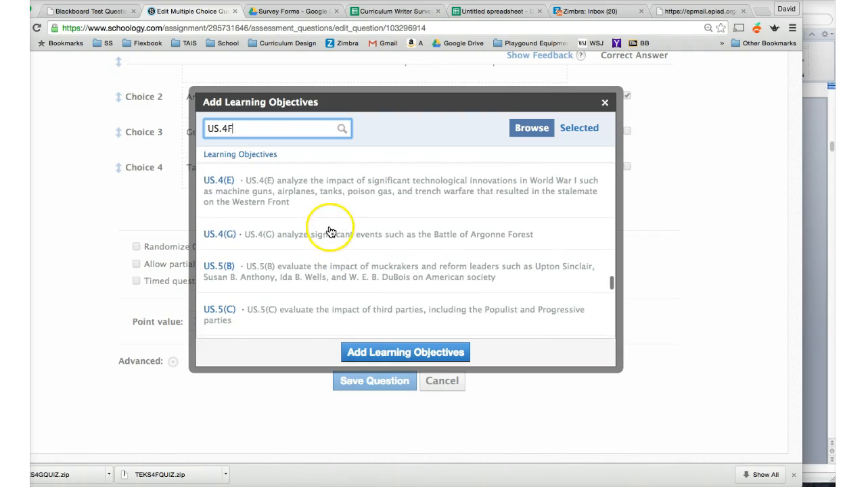
click(331, 232)
click(390, 352)
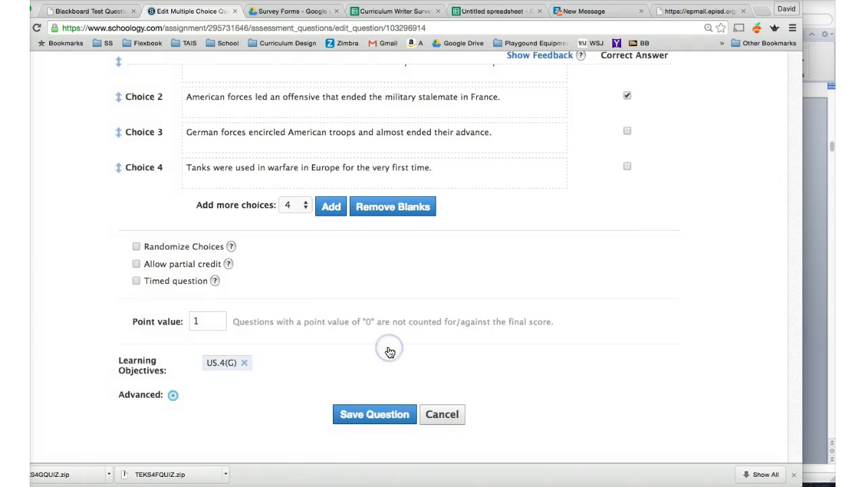
click(370, 419)
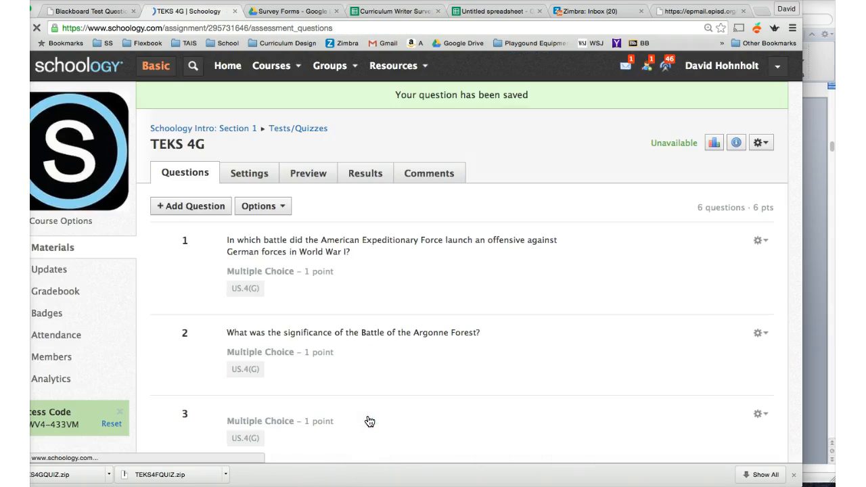
- Open question 4, on leading soldiers into "No Man's Land", for editing and search its learning objectives for US.4G
scroll(483, 378, down, 3)
scroll(483, 378, down, 10)
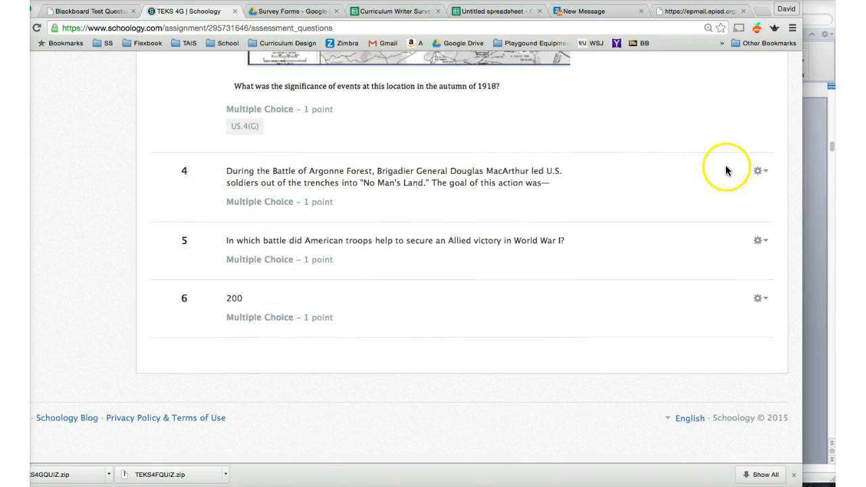
click(759, 171)
click(750, 195)
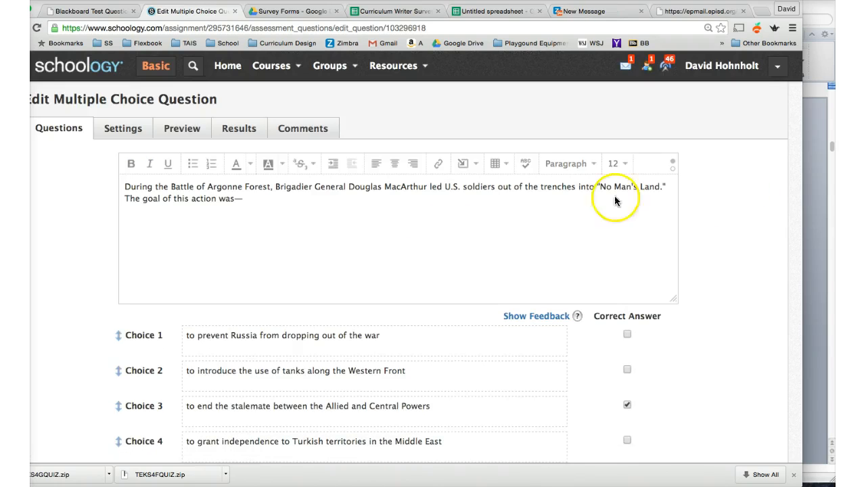
scroll(302, 271, down, 5)
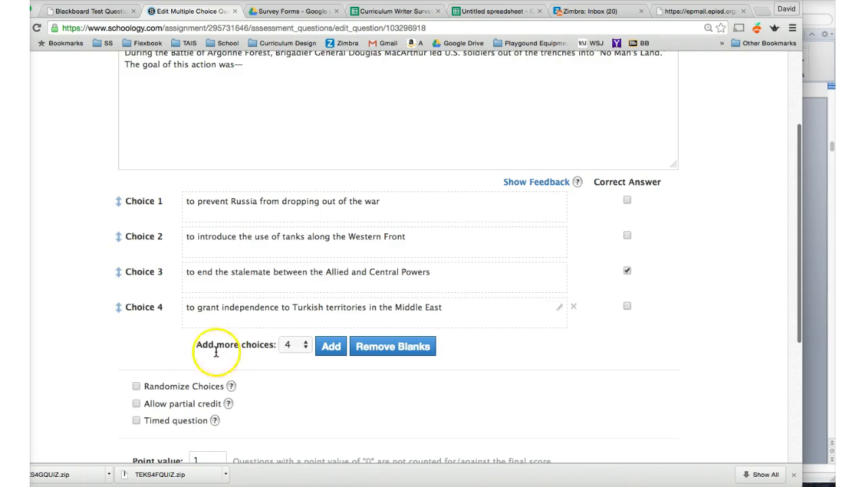
click(172, 438)
click(241, 133)
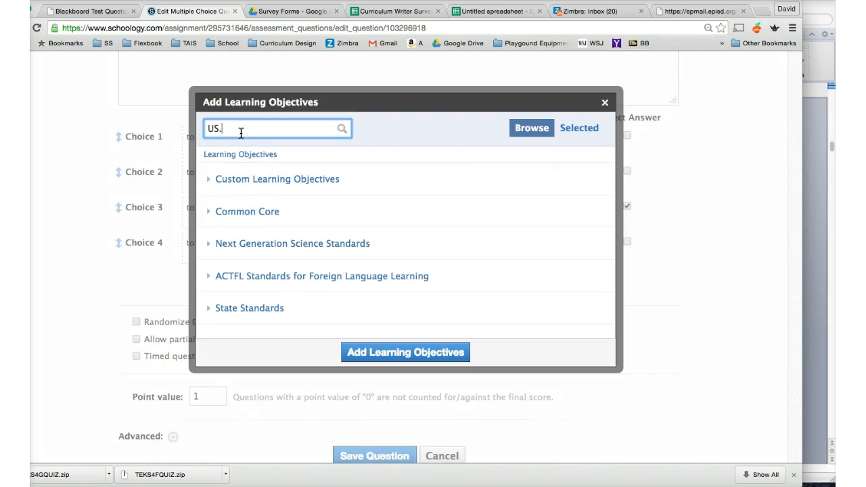
key(Return)
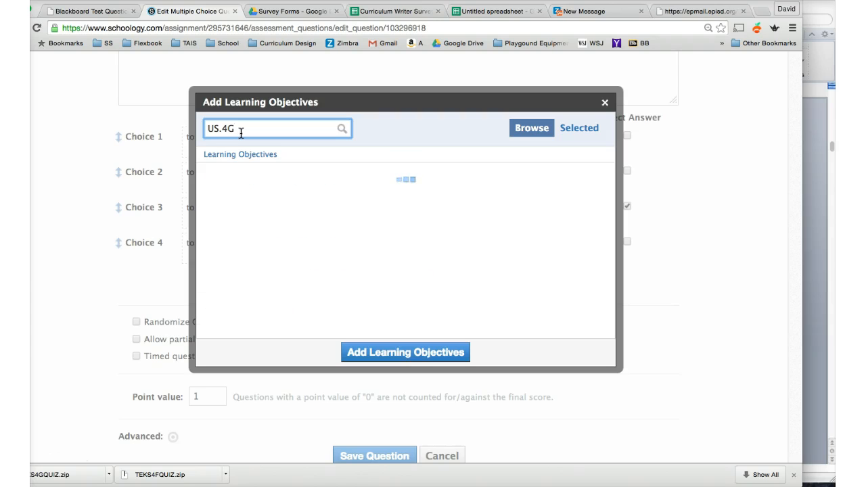
- Find objective US.4(G) in the search results, add it to question 4 and save the question
scroll(289, 249, down, 10)
scroll(290, 251, down, 15)
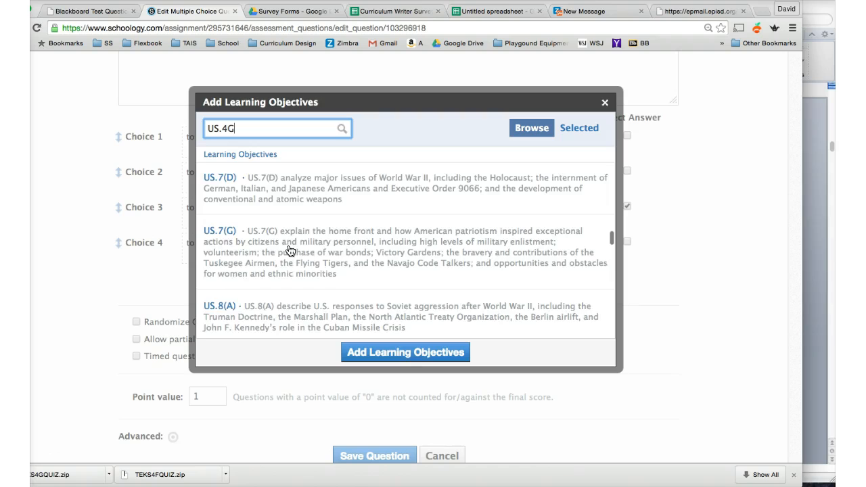
scroll(290, 251, down, 15)
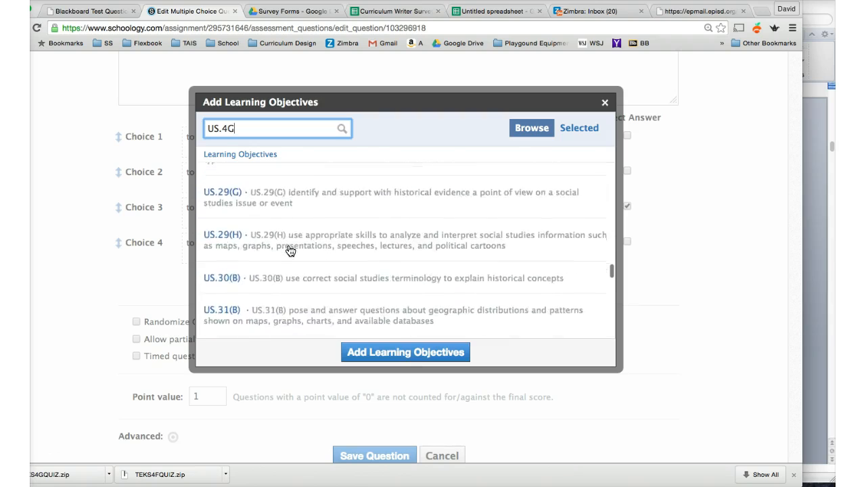
scroll(288, 249, down, 4)
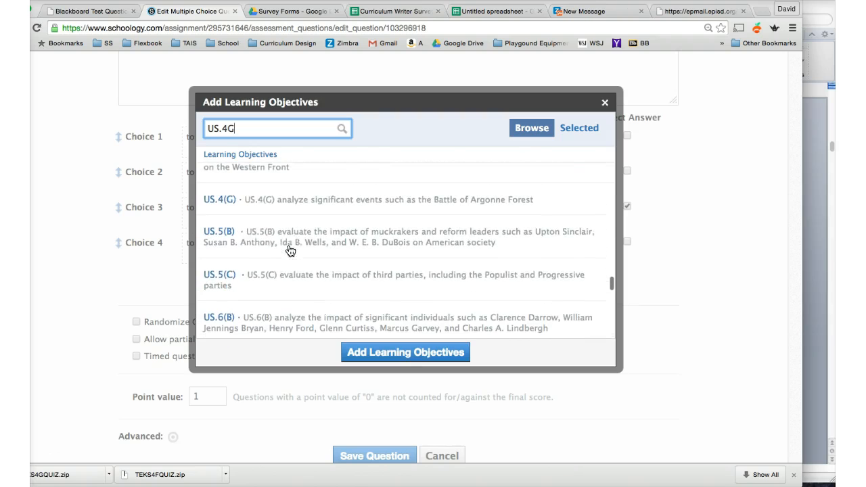
click(291, 195)
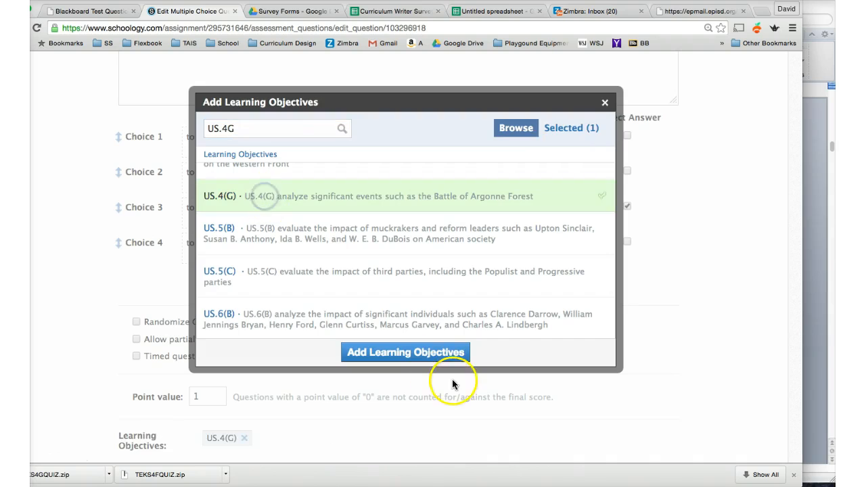
click(412, 352)
scroll(280, 397, down, 2)
click(348, 432)
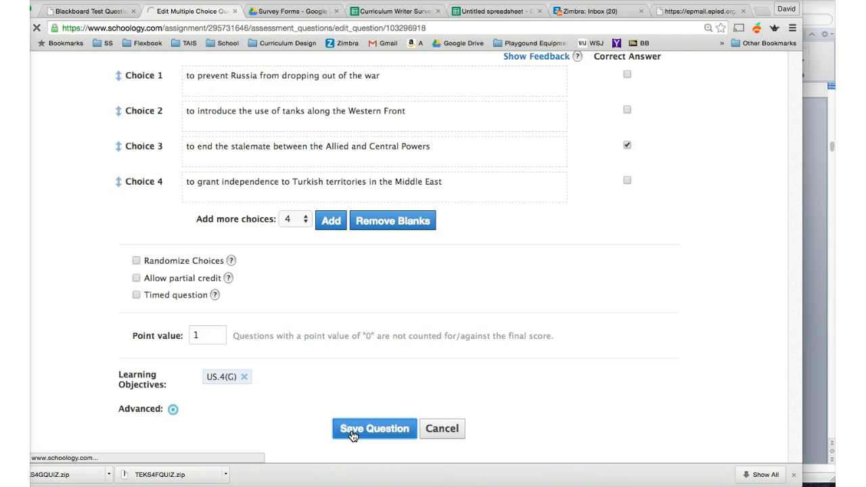
- Open question 5, on the battle American troops helped win, for editing and search its learning objectives for US.4G
scroll(417, 368, down, 10)
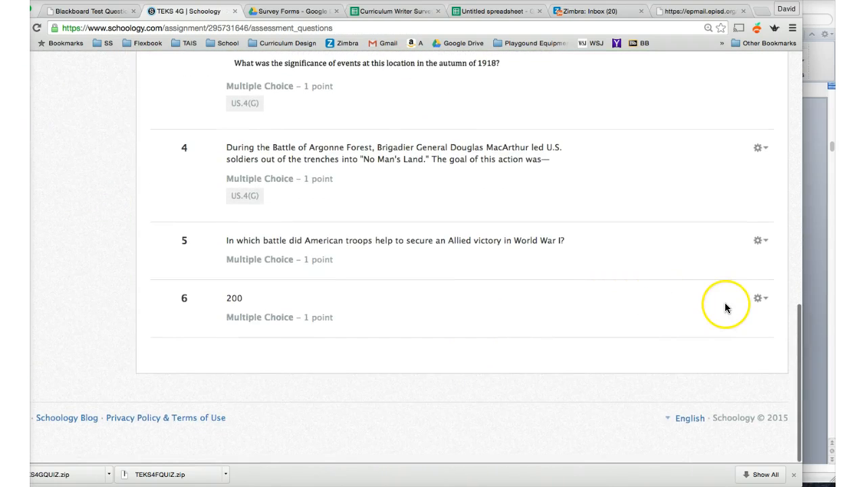
click(760, 240)
click(723, 262)
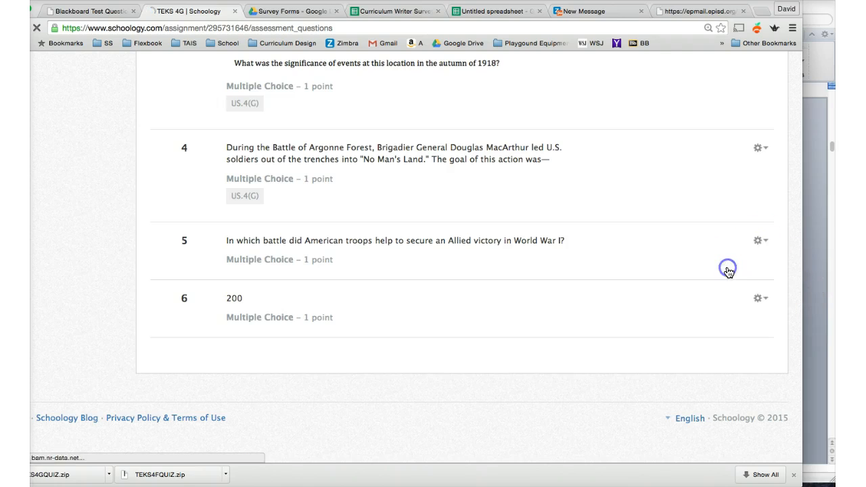
scroll(291, 299, down, 5)
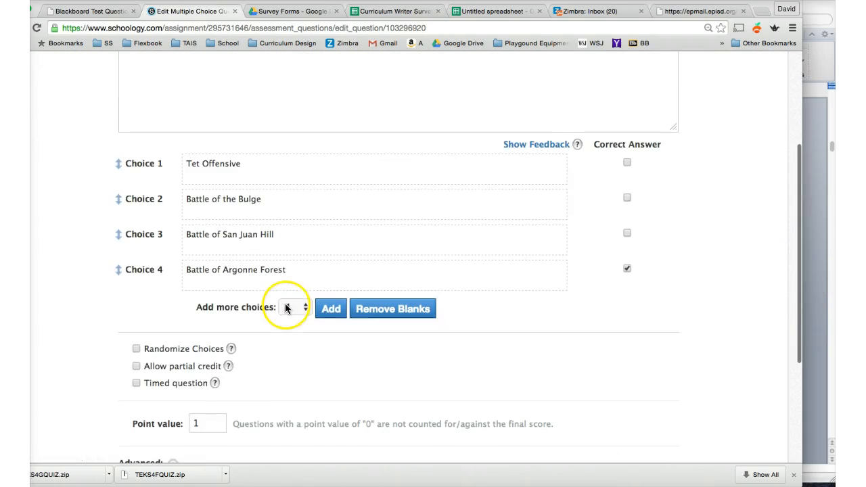
scroll(230, 403, down, 2)
click(174, 399)
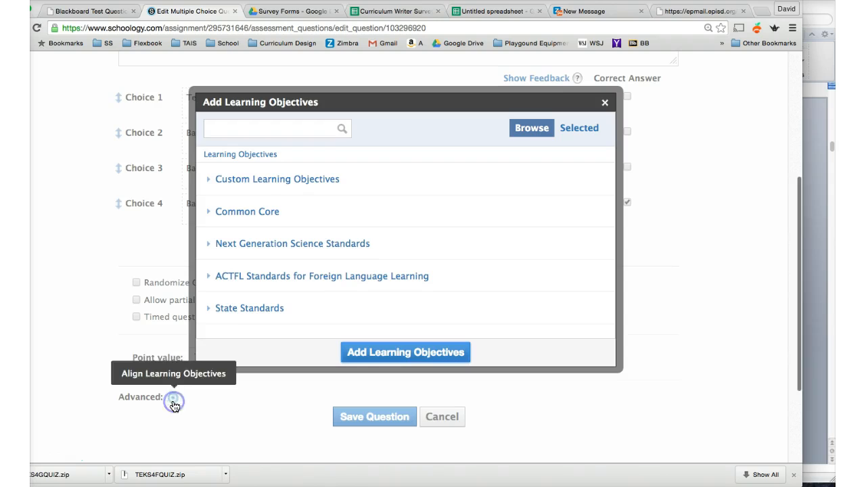
click(248, 130)
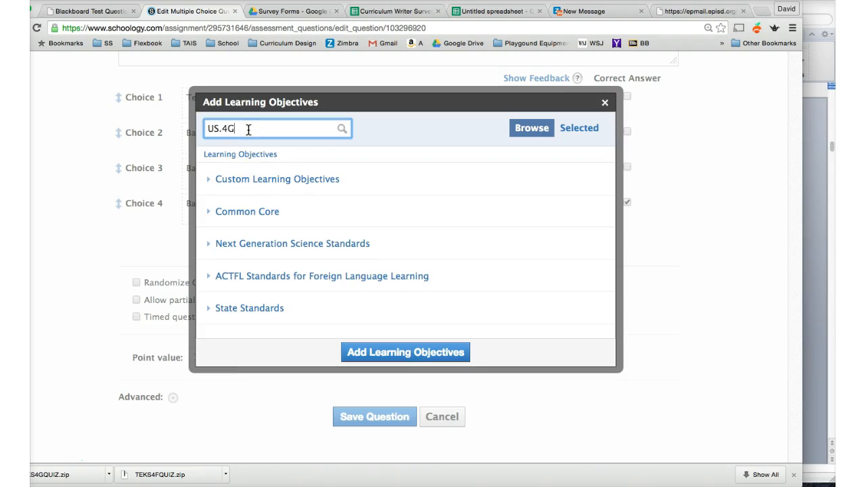
key(Return)
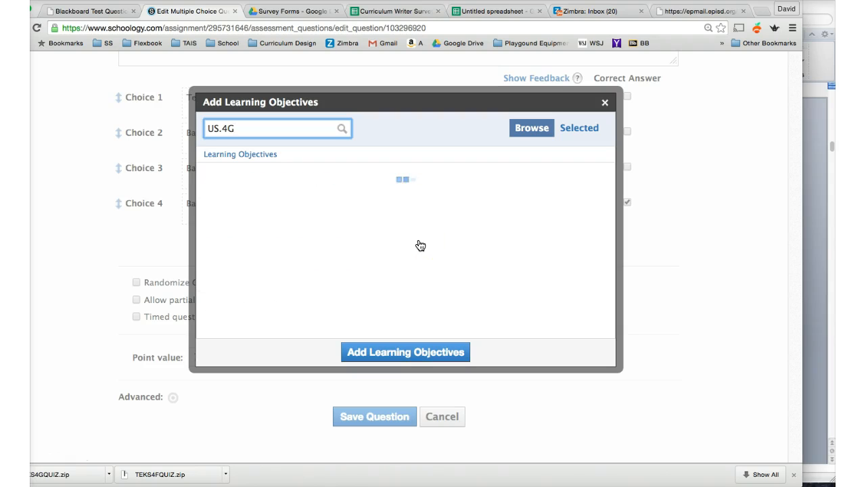
- Add objective US.4(G), on the Battle of Argonne Forest, to question 5 and save the question
scroll(357, 276, down, 5)
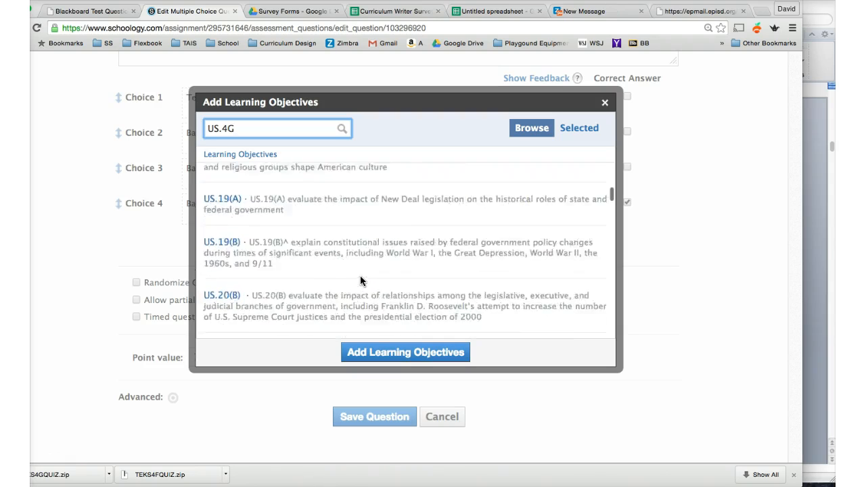
scroll(360, 280, down, 10)
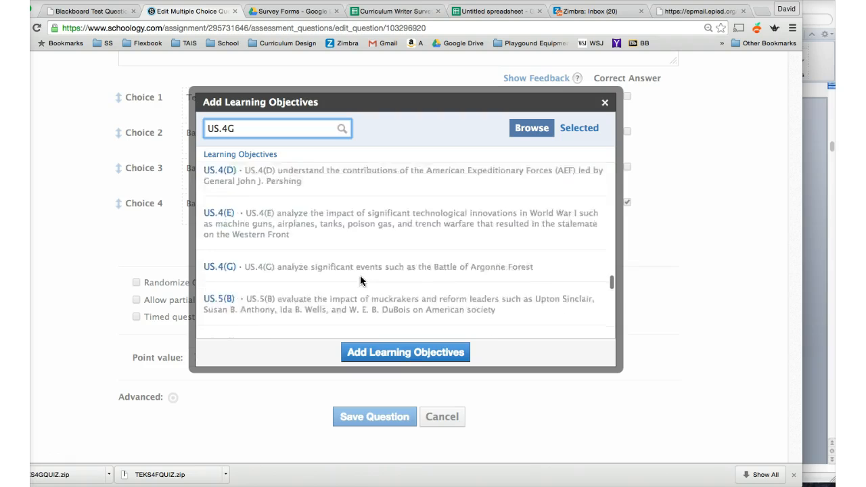
scroll(359, 280, up, 2)
click(347, 242)
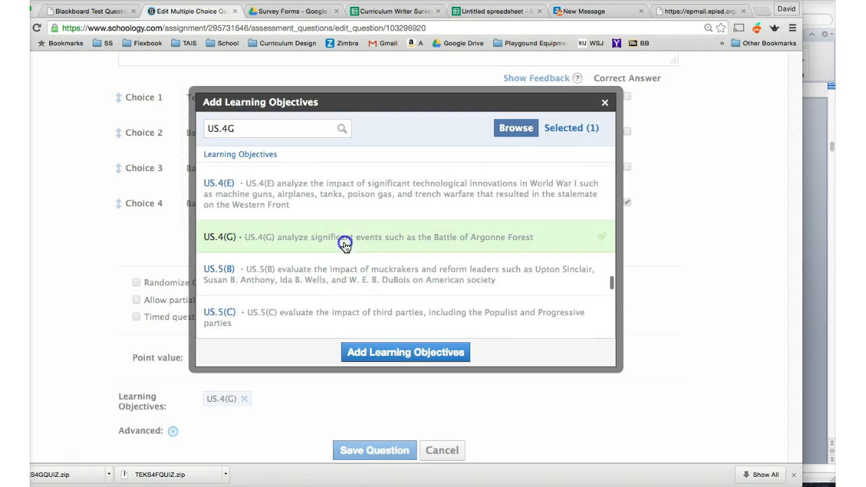
click(381, 352)
scroll(376, 400, down, 1)
click(369, 421)
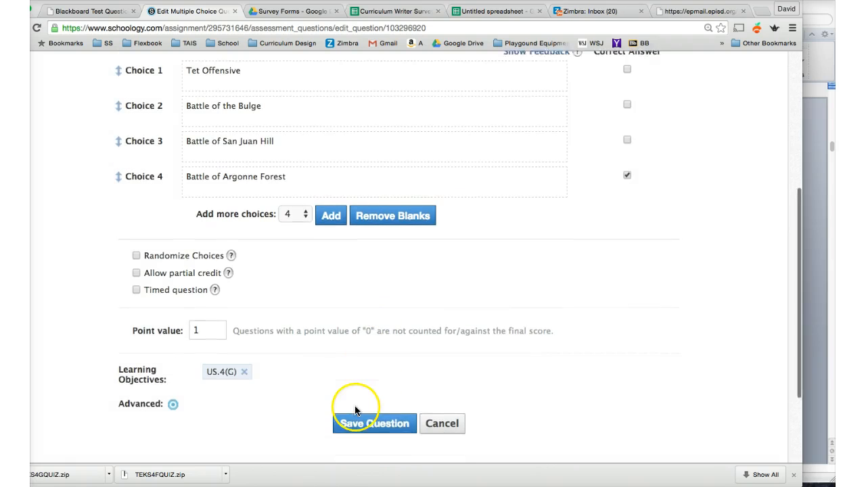
- Switch to the Word test bank and capture a screenshot of question 200's boxed passage and question text, without the answer choices
click(811, 288)
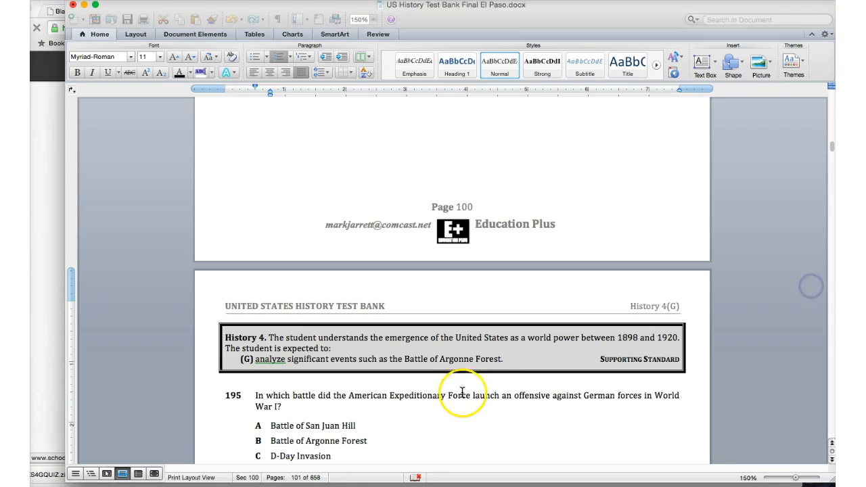
scroll(406, 392, down, 10)
scroll(462, 395, down, 10)
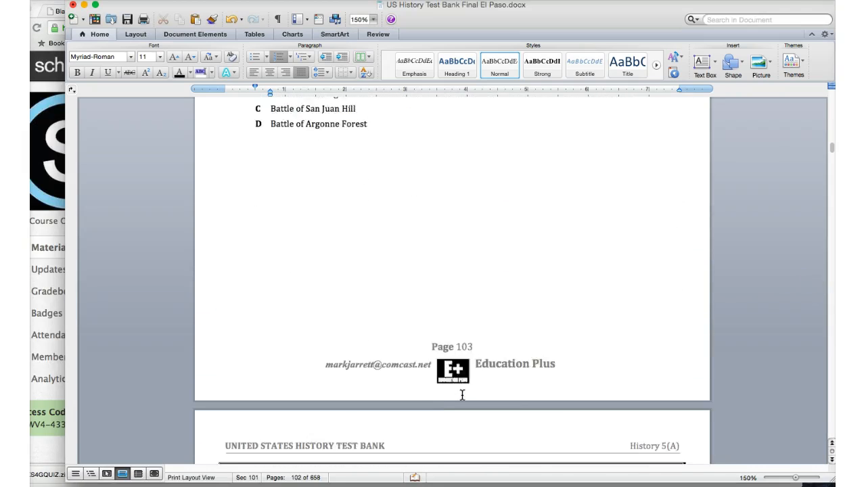
scroll(462, 395, up, 6)
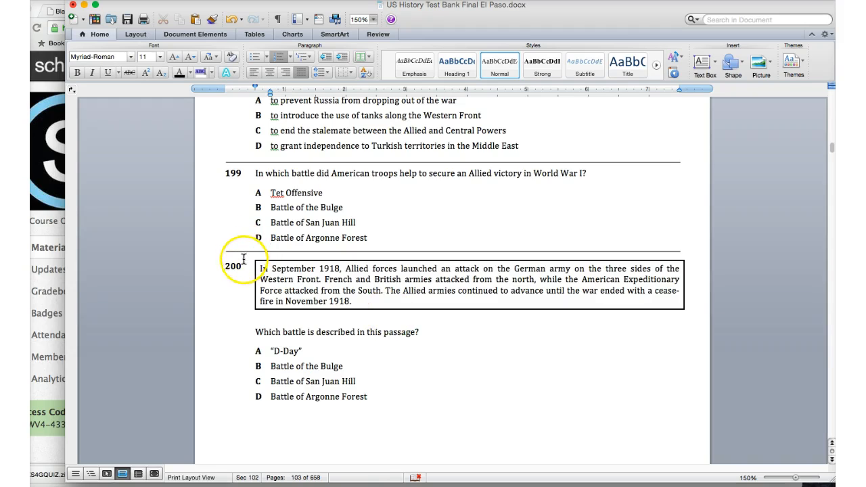
drag(245, 253, 694, 343)
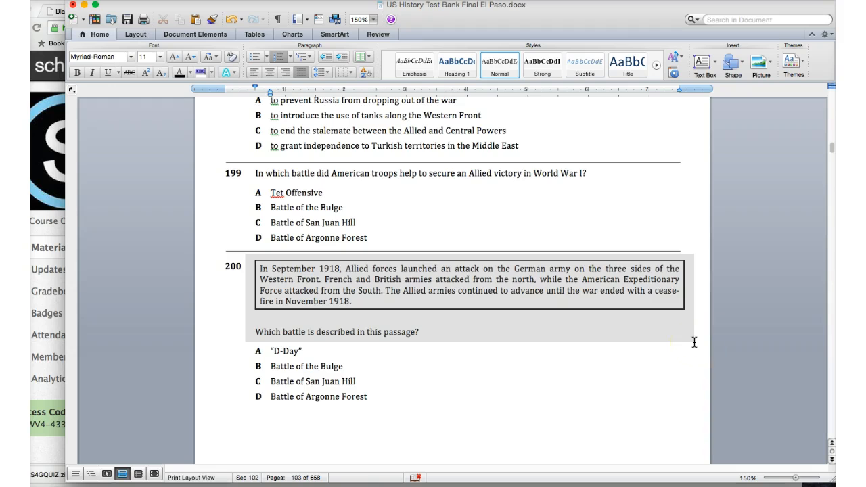
click(695, 347)
- Return to the Schoology quiz in Chrome, open question 6 for editing and clear its placeholder text 200
click(56, 368)
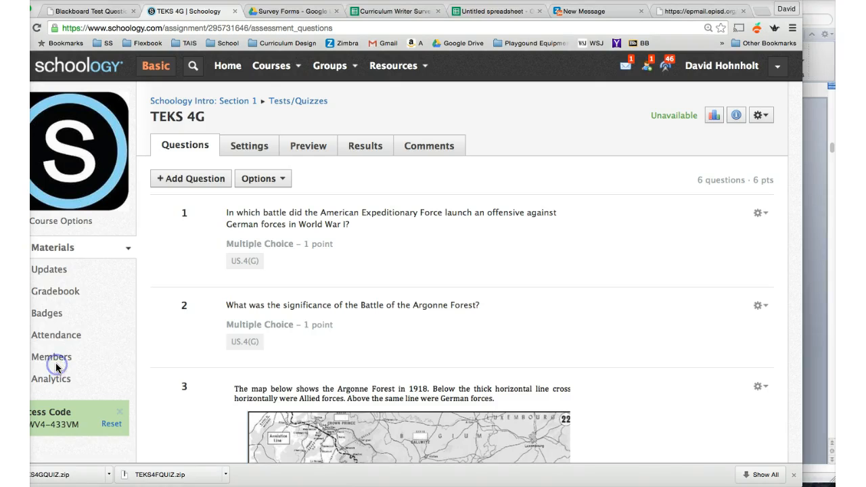
scroll(310, 325, down, 10)
click(758, 297)
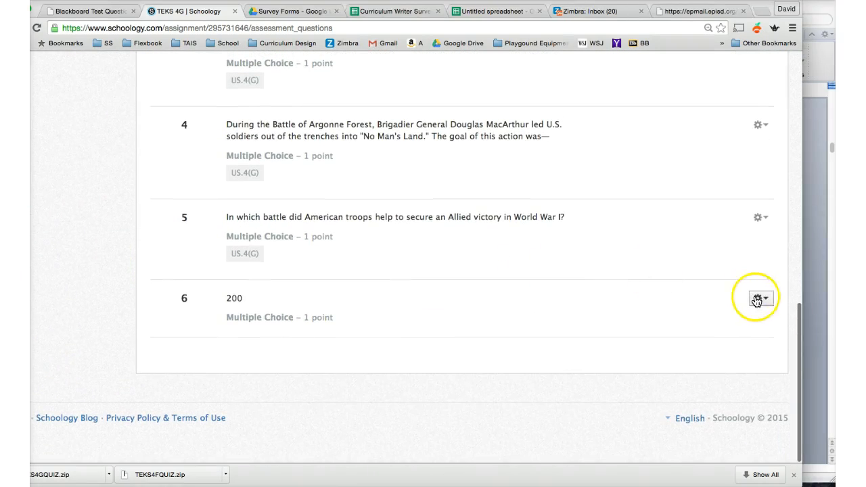
click(736, 322)
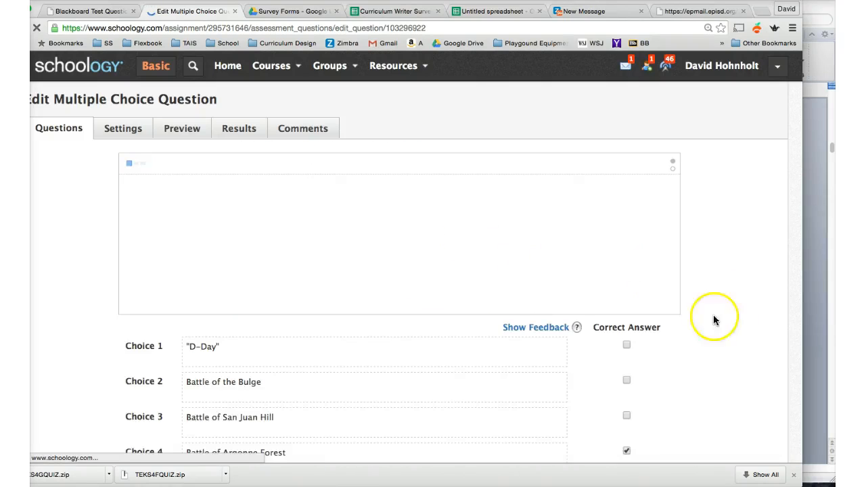
drag(237, 203, 79, 157)
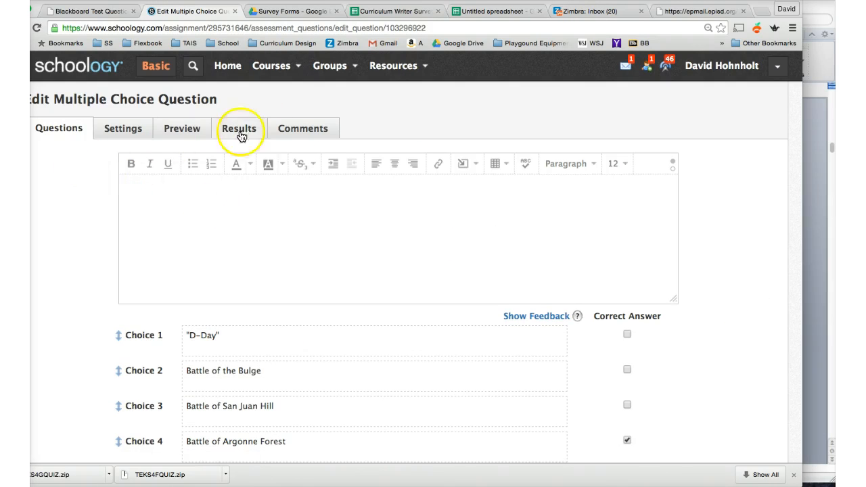
- Insert the image "Screen Shot 2015-06-15 at 11.19.36 AM.png" from the Desktop into question 6's text
click(464, 164)
click(463, 192)
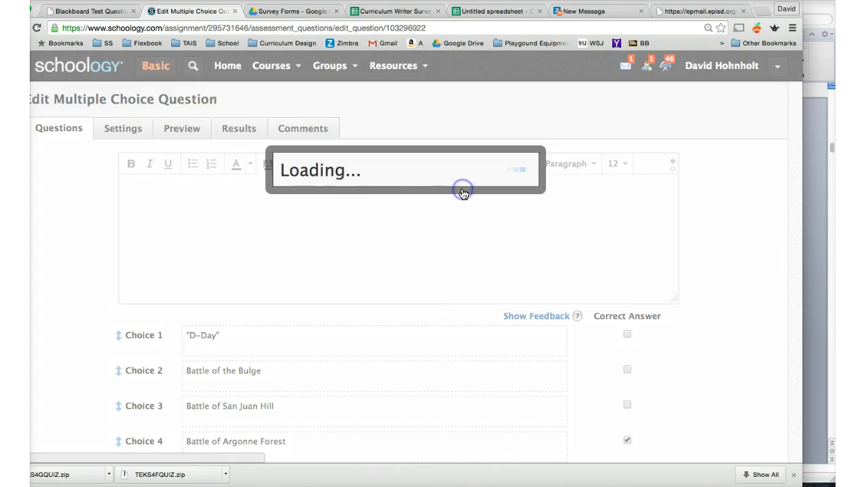
click(335, 202)
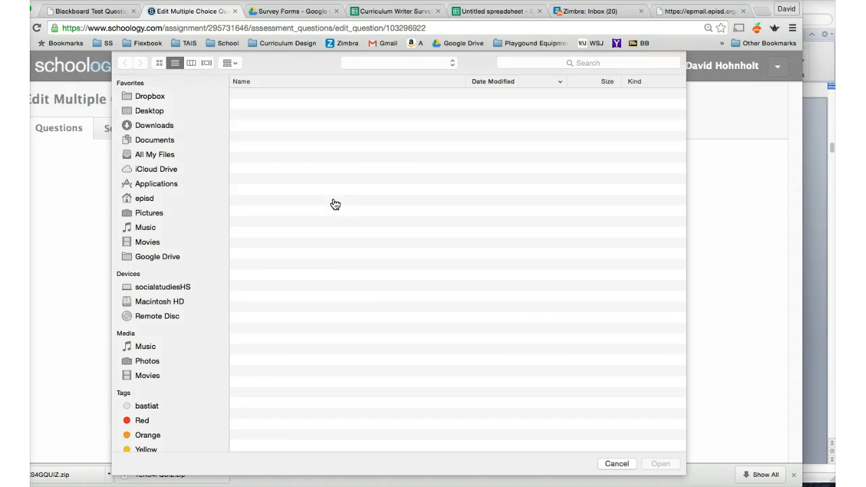
click(258, 100)
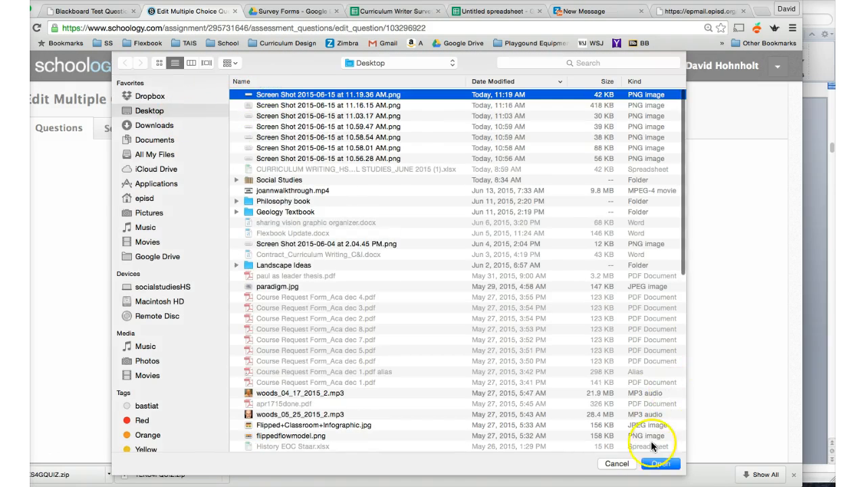
click(658, 464)
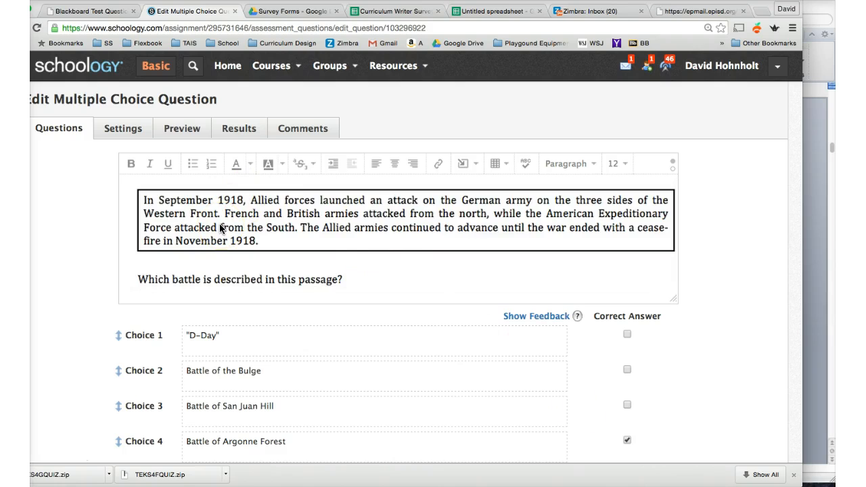
- Shrink the passage image slightly so it fits the question 6 editor and centre it
click(220, 228)
drag(122, 179, 140, 195)
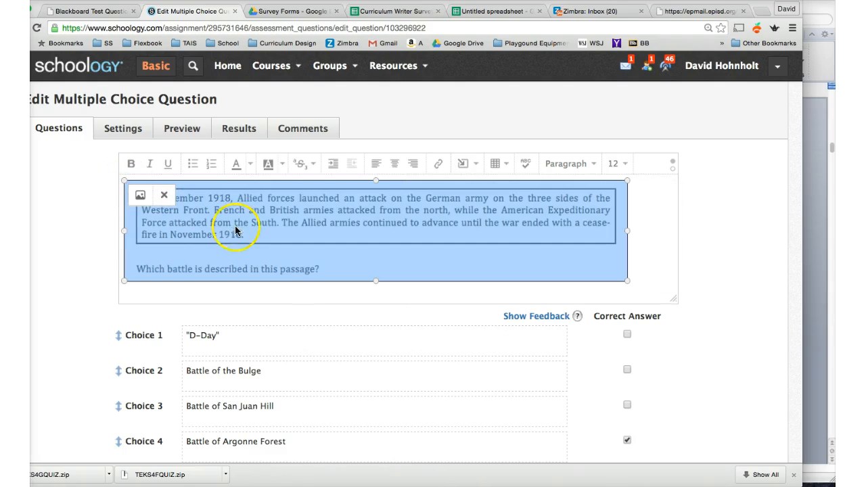
click(395, 163)
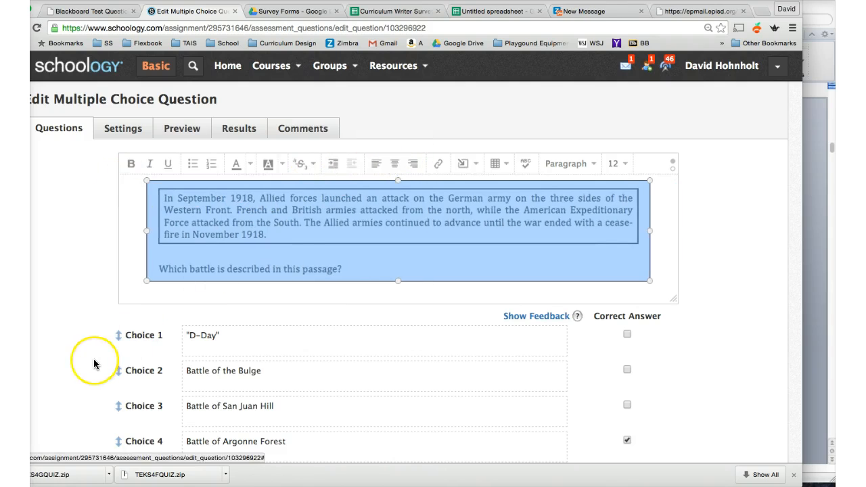
- Search question 6's learning objectives for US.4G, add US.4(G), save the question and review the quiz's question list
scroll(93, 362, down, 5)
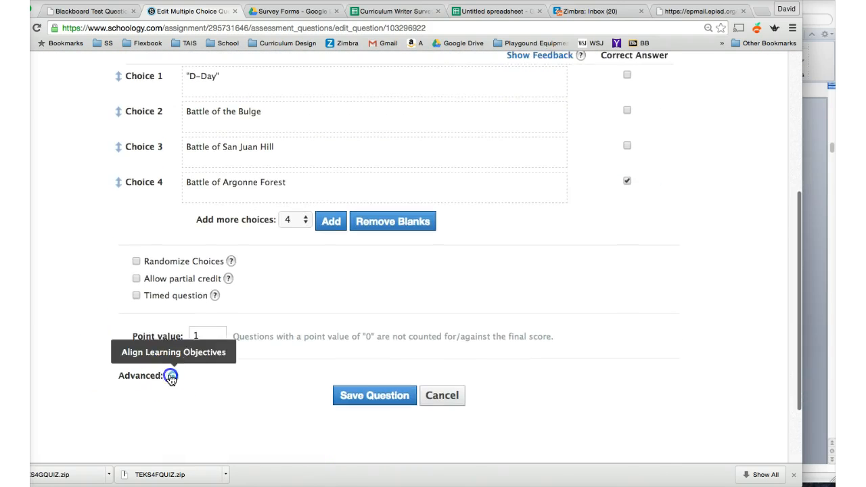
click(170, 377)
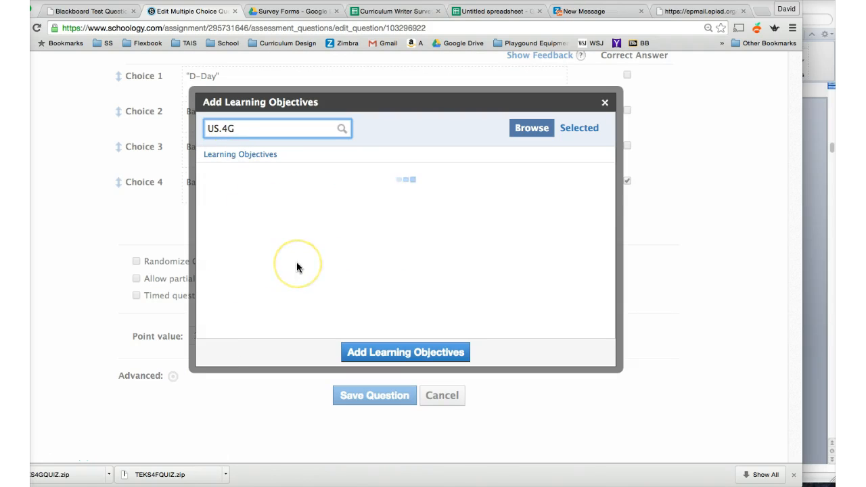
scroll(297, 267, down, 10)
scroll(297, 267, down, 15)
scroll(296, 268, up, 3)
click(312, 254)
click(387, 354)
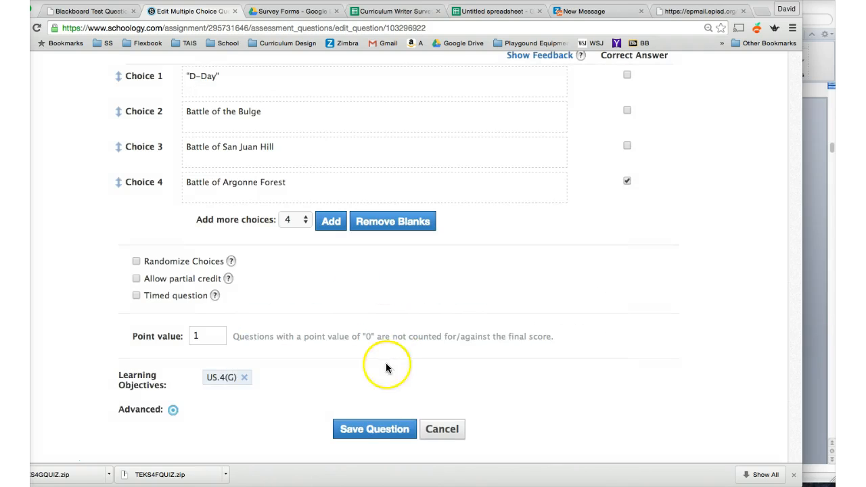
click(373, 431)
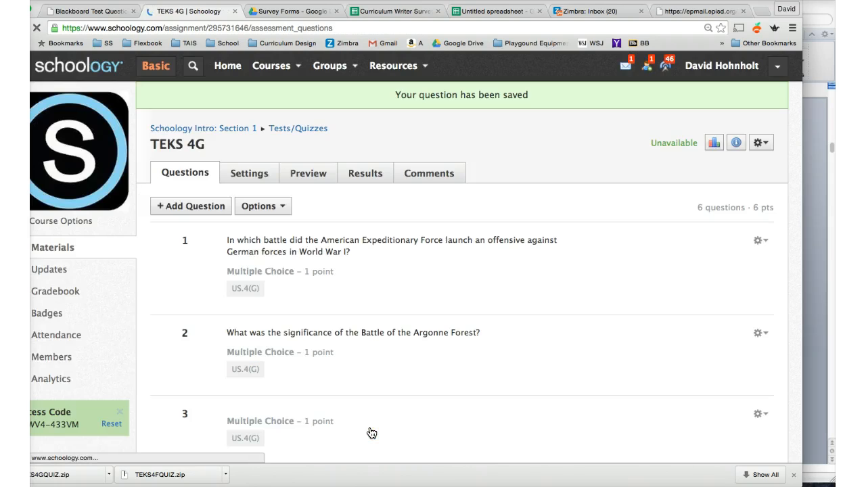
scroll(377, 362, down, 5)
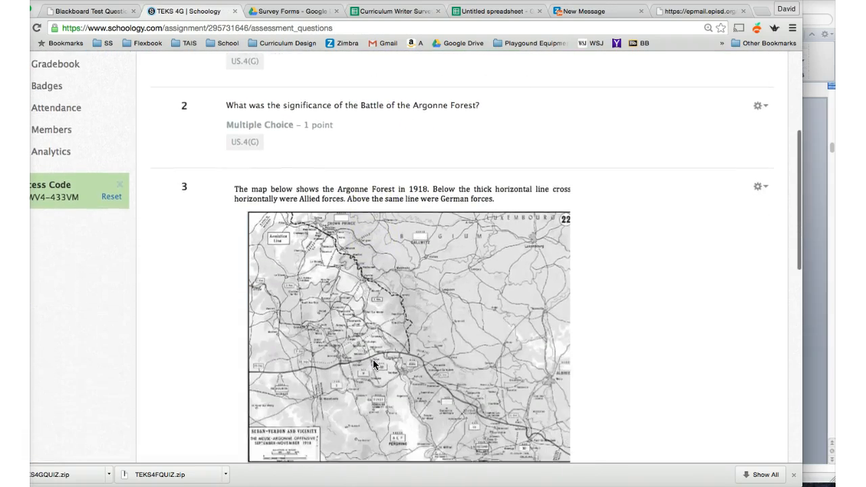
scroll(373, 364, down, 6)
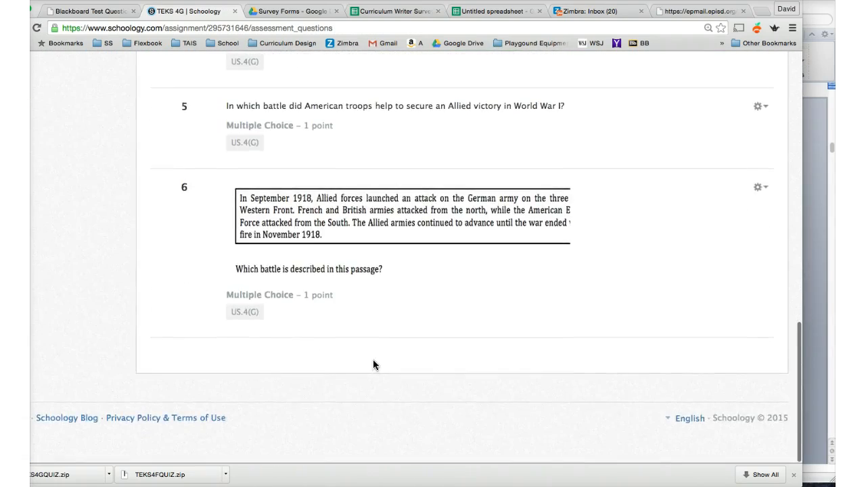
- Start adding questions to a bank from the TEKS 4G quiz, keeping all six questions selected, and proceed to the bank choice
scroll(373, 365, up, 5)
scroll(373, 364, up, 10)
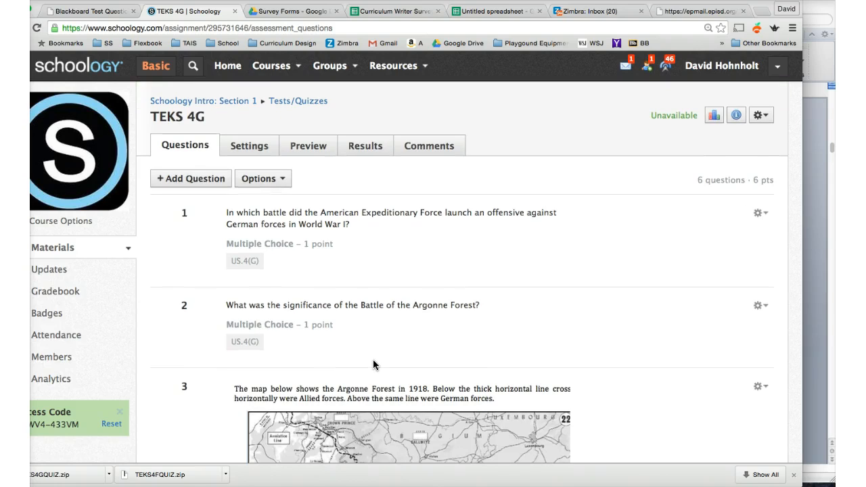
click(270, 182)
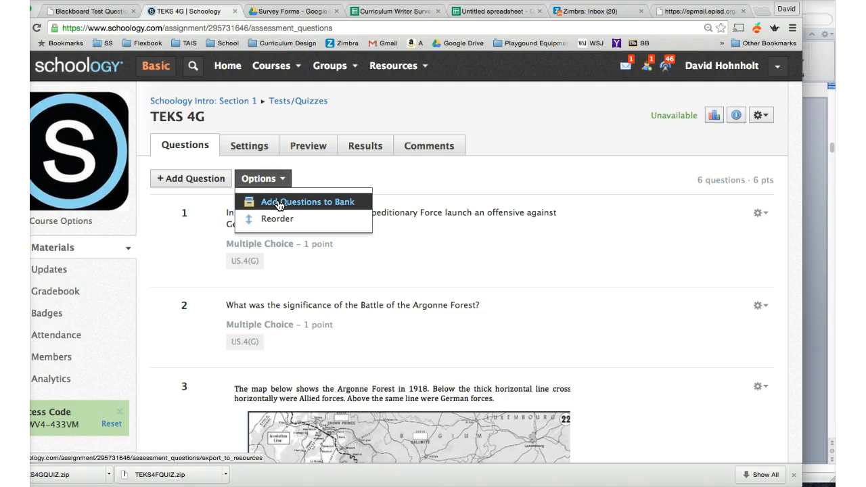
click(279, 203)
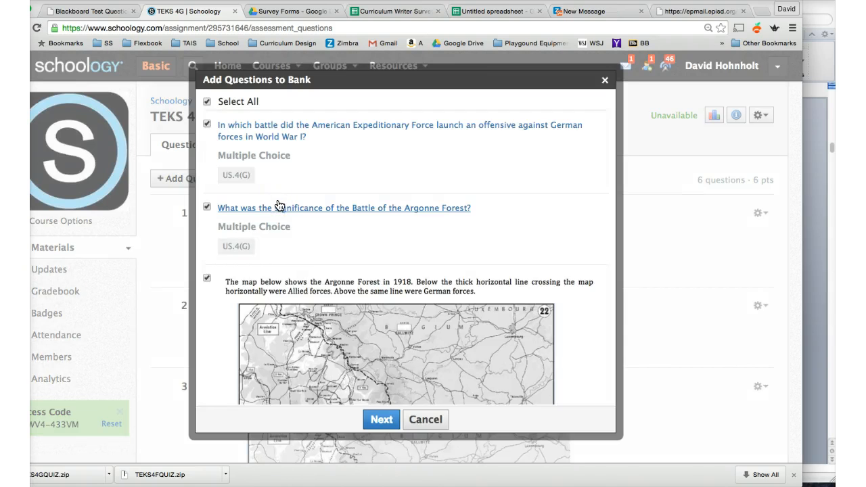
click(365, 417)
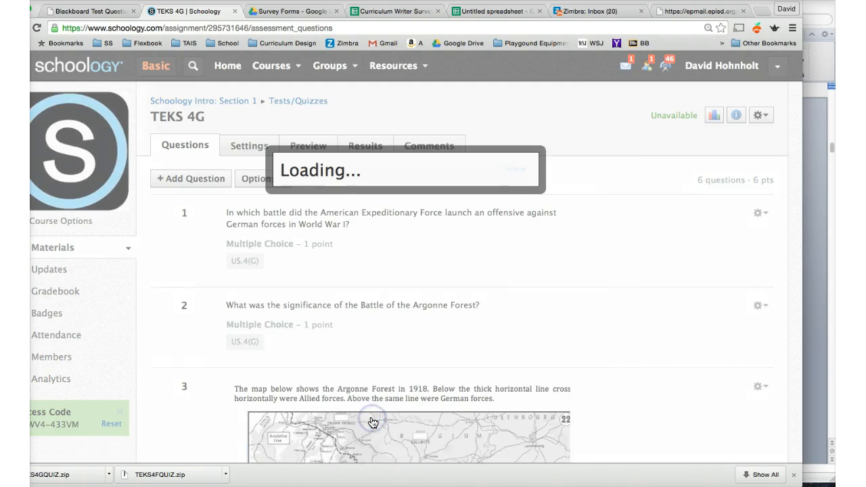
- Choose the TEKS 4G bank within EPISD Social Studies, US History, US History Testbanks as the destination and add the questions to it
click(384, 176)
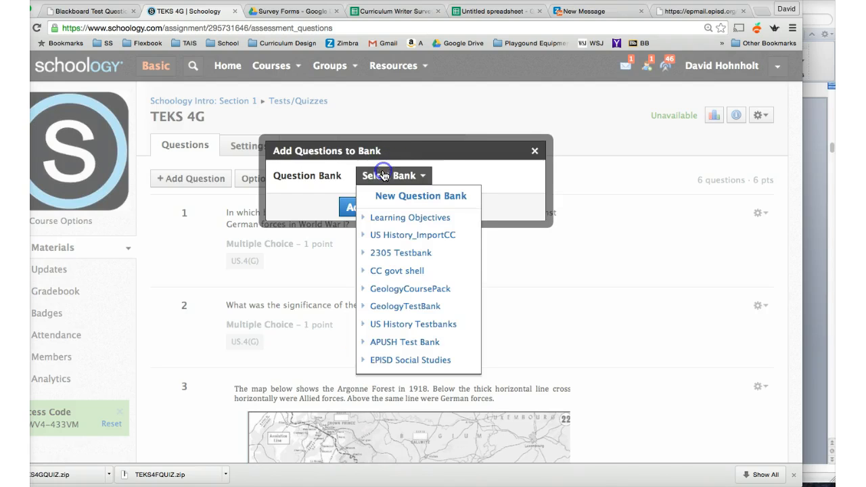
click(401, 361)
click(399, 377)
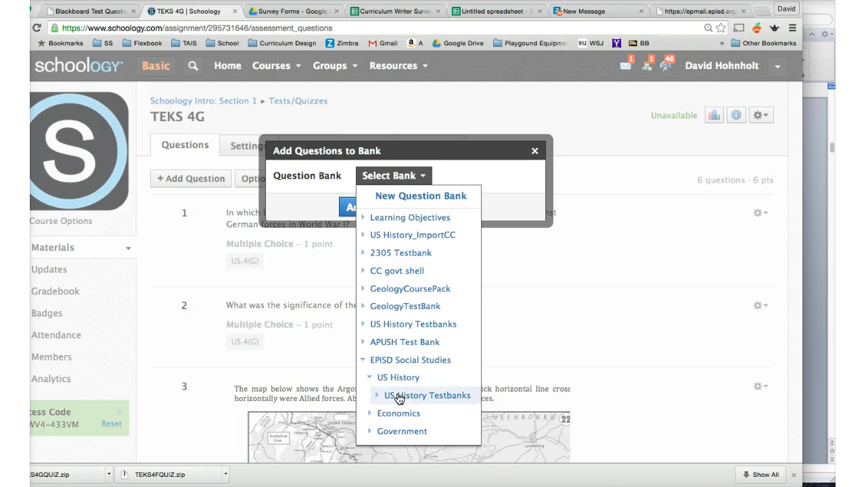
click(399, 397)
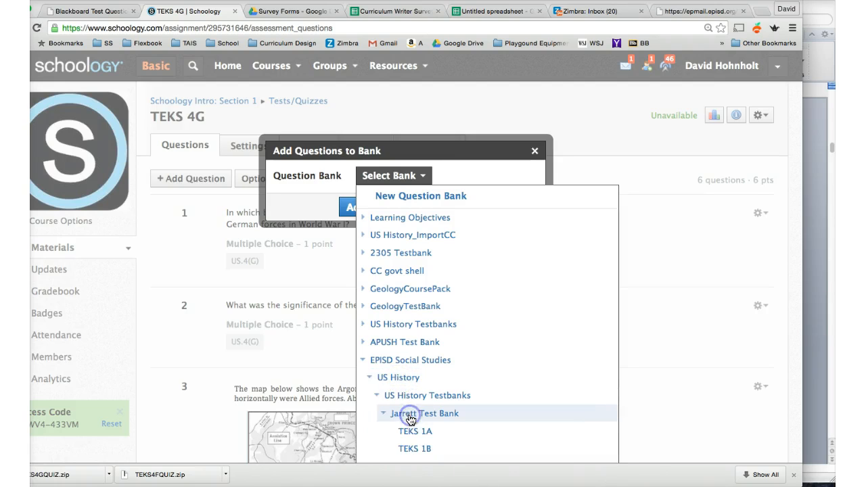
scroll(411, 420, down, 5)
scroll(411, 420, down, 2)
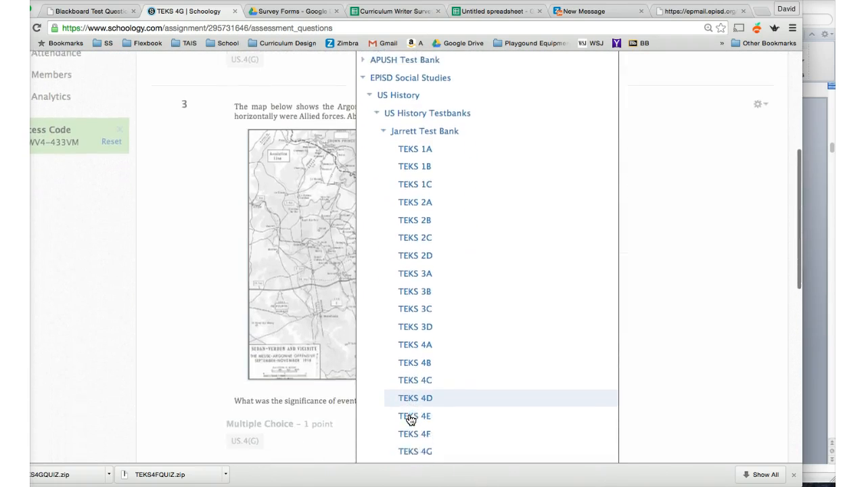
click(416, 391)
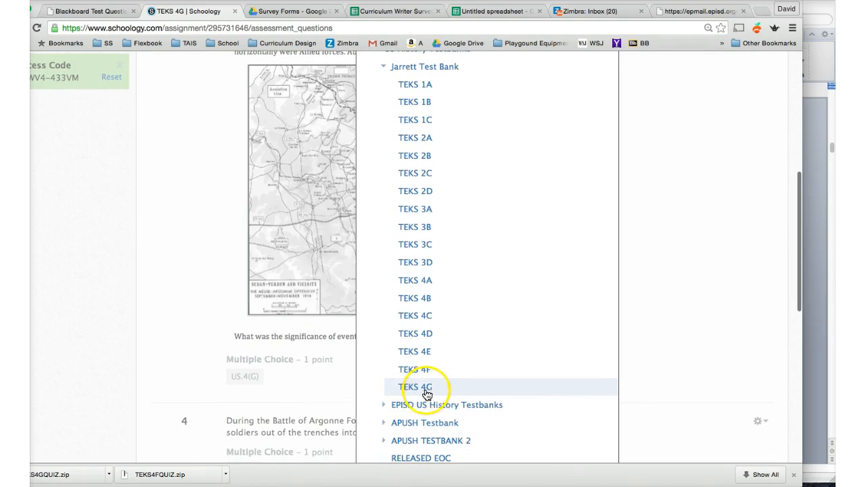
click(415, 391)
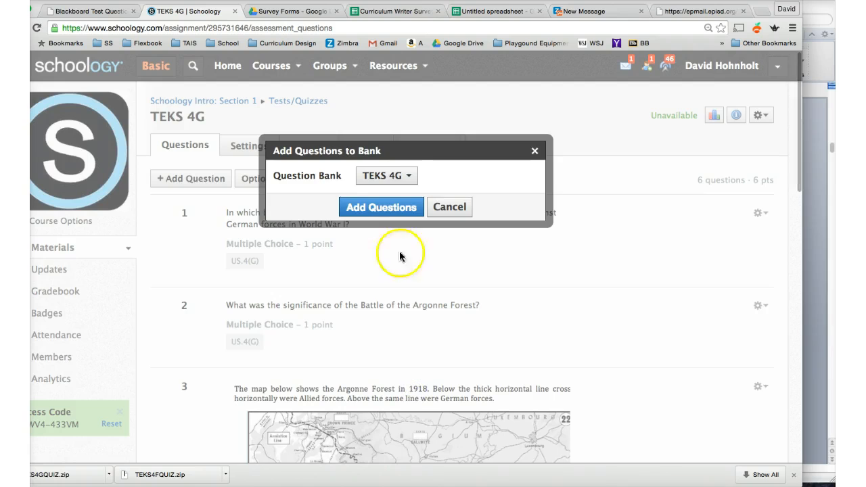
click(374, 210)
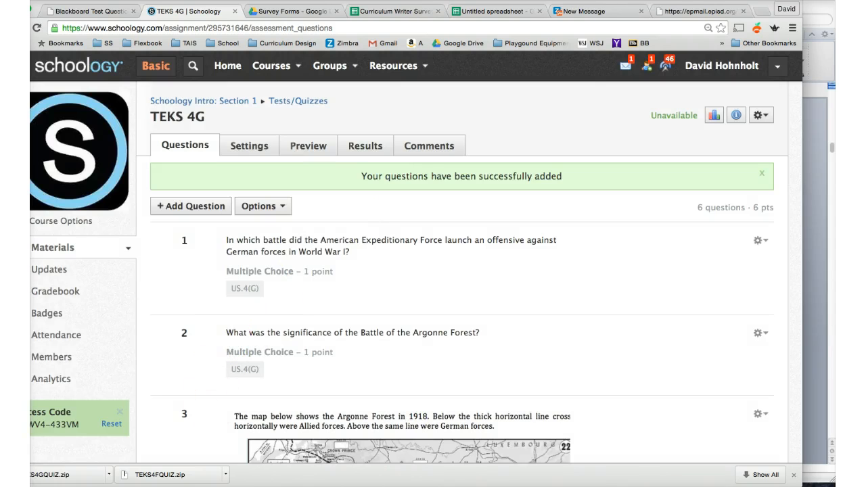
- Switch to the Schoology resources in Safari, open the TEKS 4G question bank and review its questions
click(102, 479)
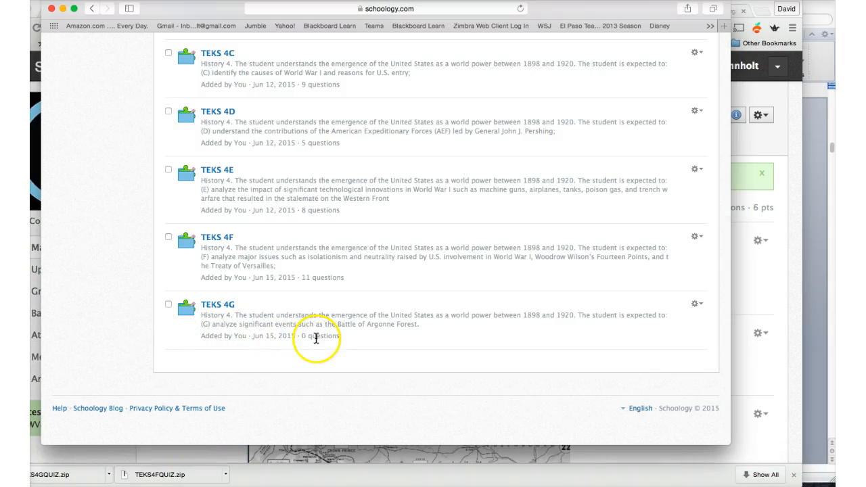
click(218, 306)
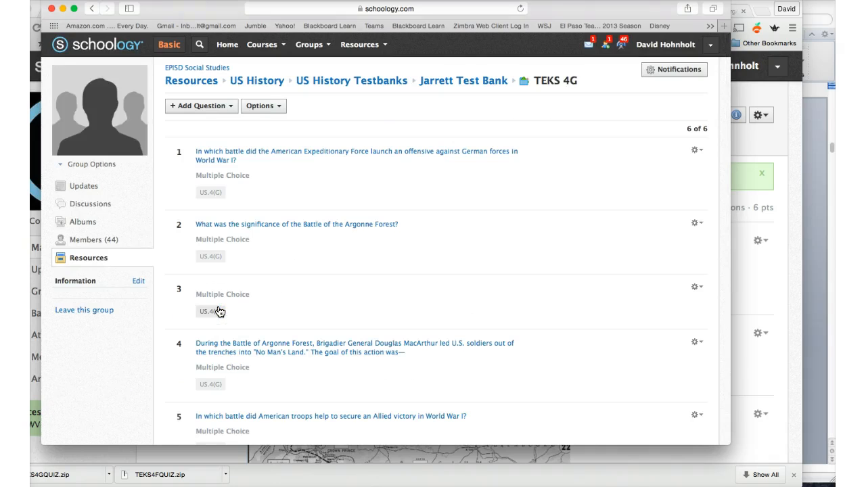
scroll(368, 324, down, 6)
scroll(374, 321, down, 2)
scroll(374, 321, up, 8)
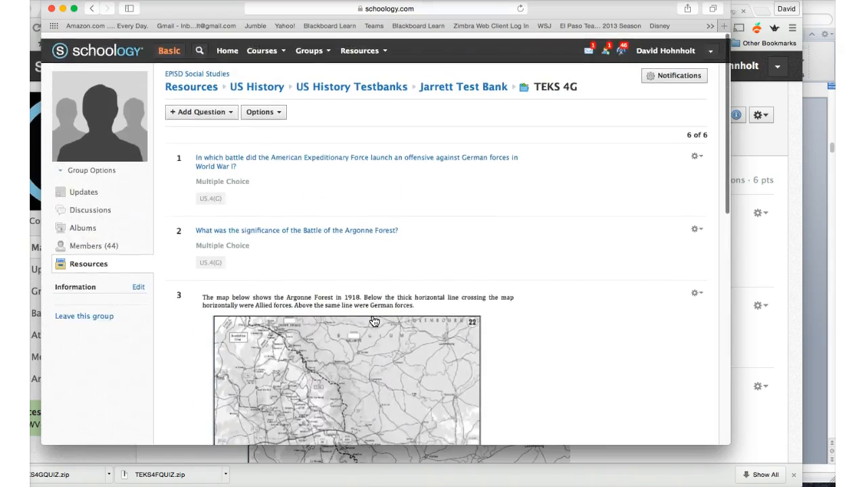